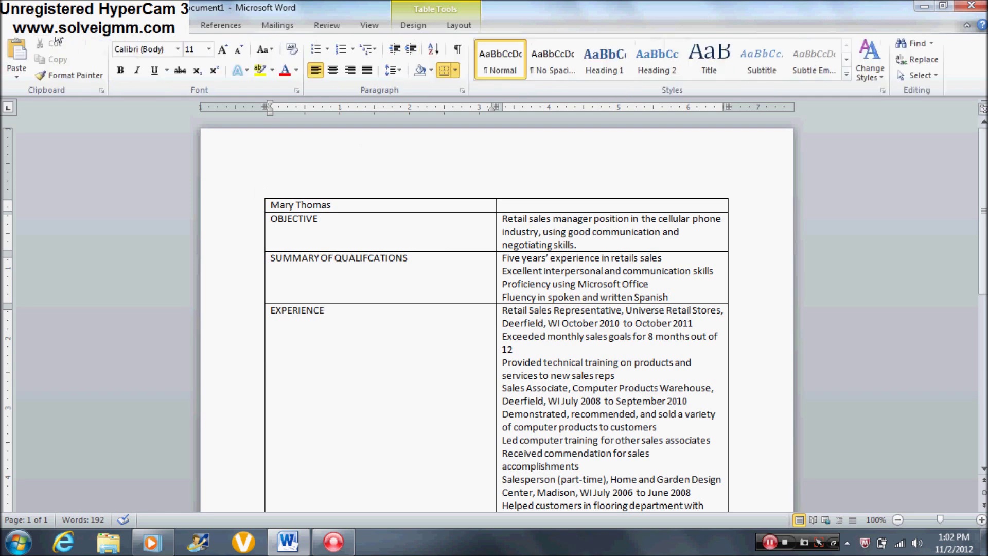
Step: Open the table insertion options, then close them without inserting anything
scroll(59, 41, up, 2)
scroll(105, 37, down, 1)
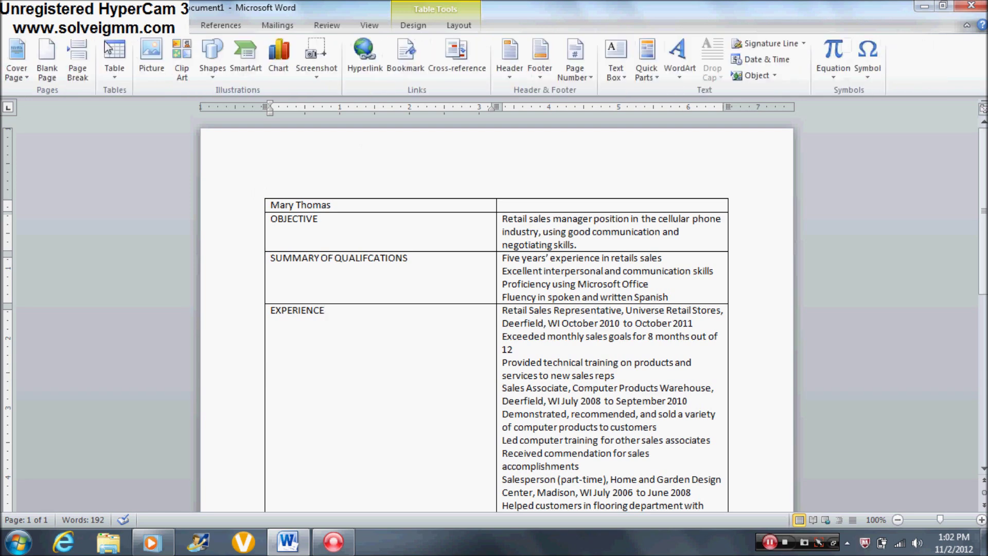
click(110, 80)
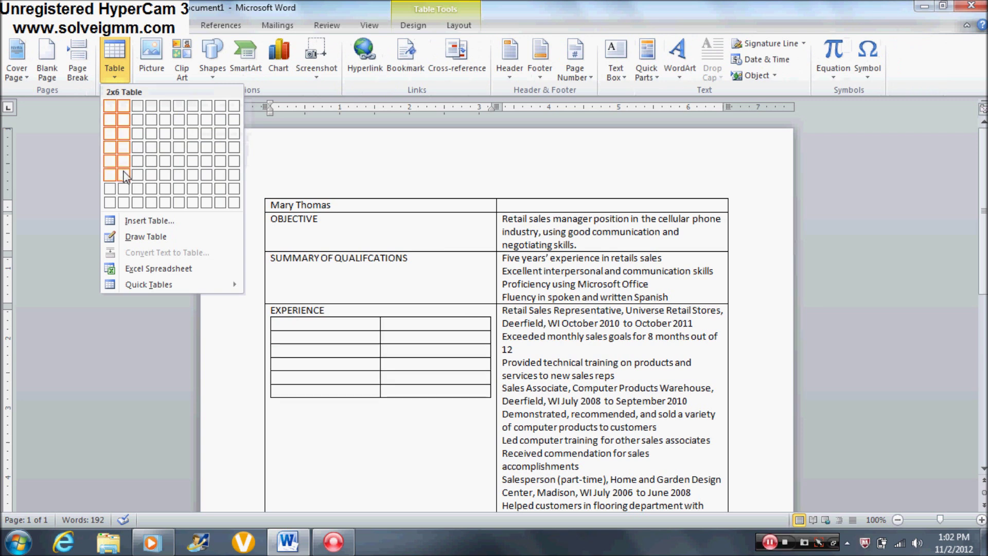
click(297, 166)
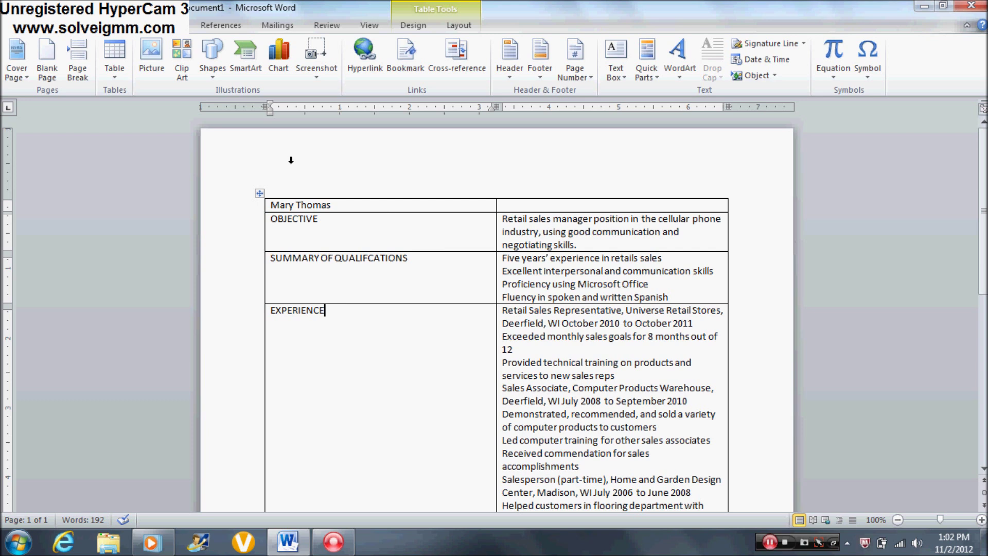
Step: Turn the four qualification lines into a bulleted list
click(77, 26)
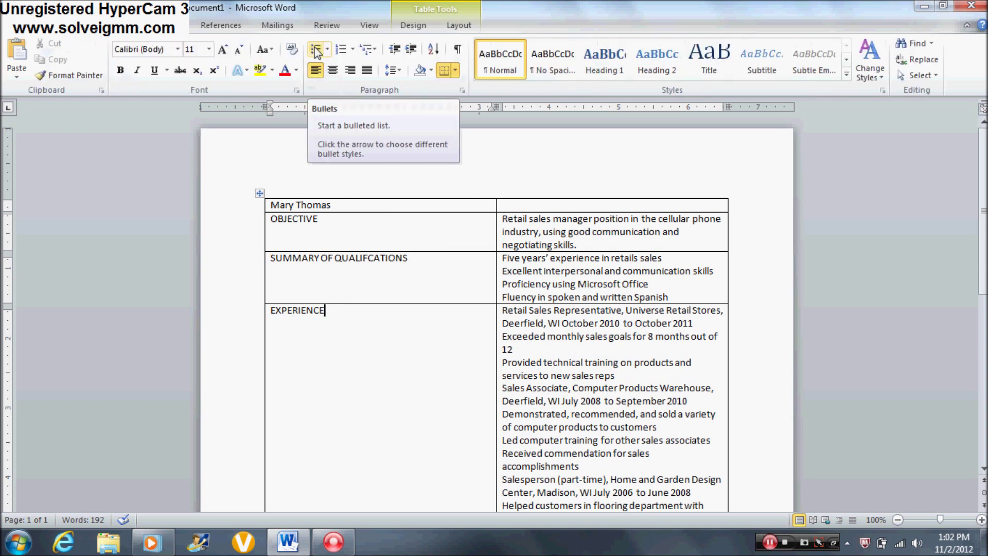
drag(503, 257, 651, 292)
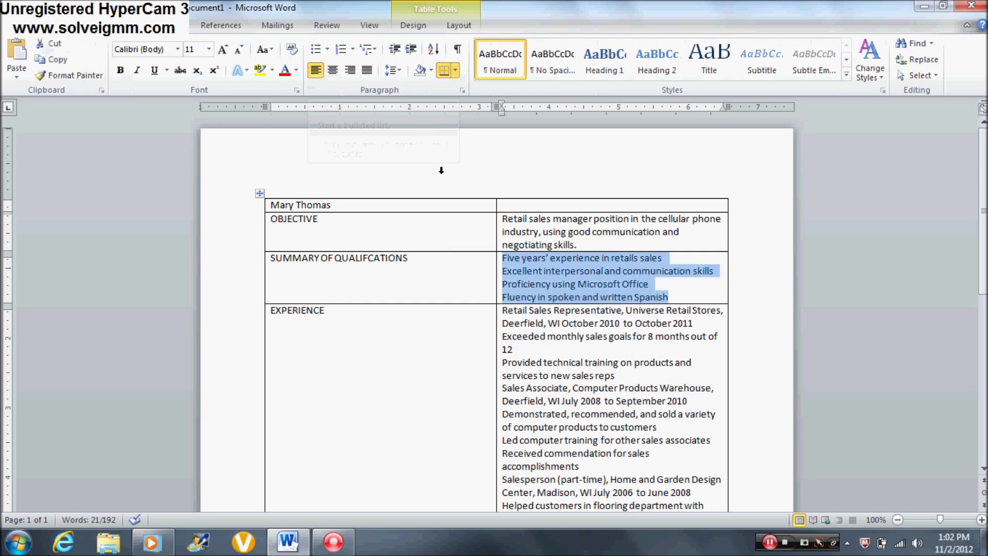
click(316, 49)
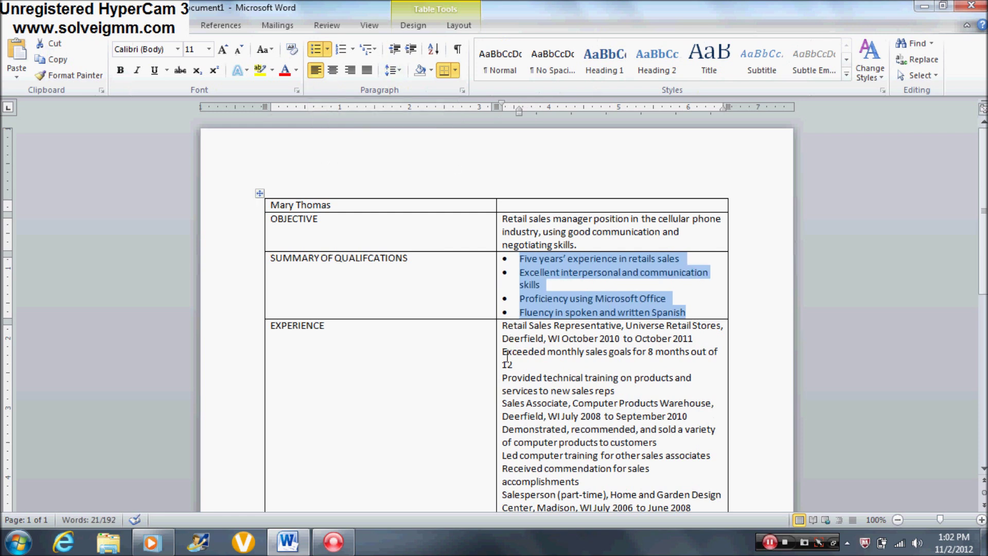
Step: Bullet the first job's two details with reduced indent and the Sales Associate job's three details
drag(505, 354, 617, 393)
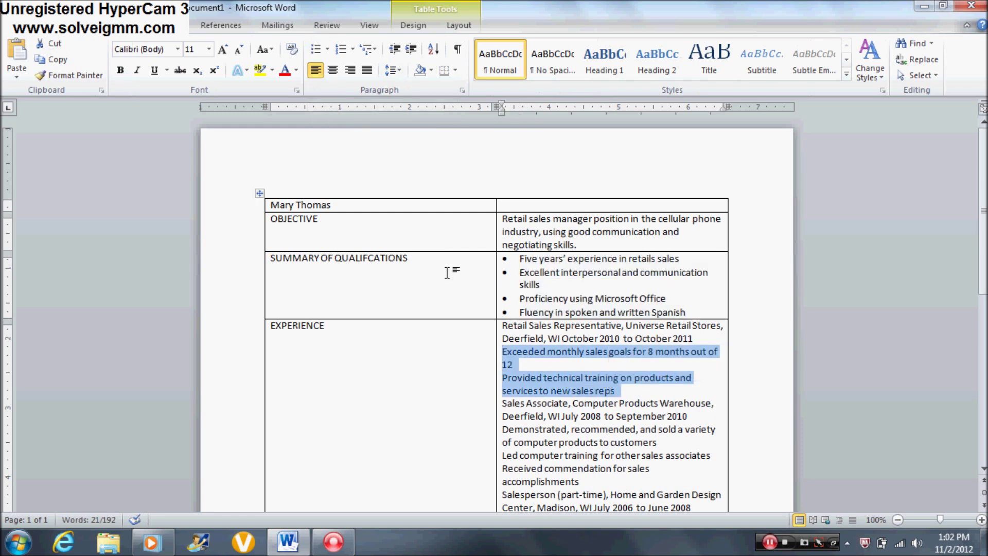
click(316, 49)
click(394, 48)
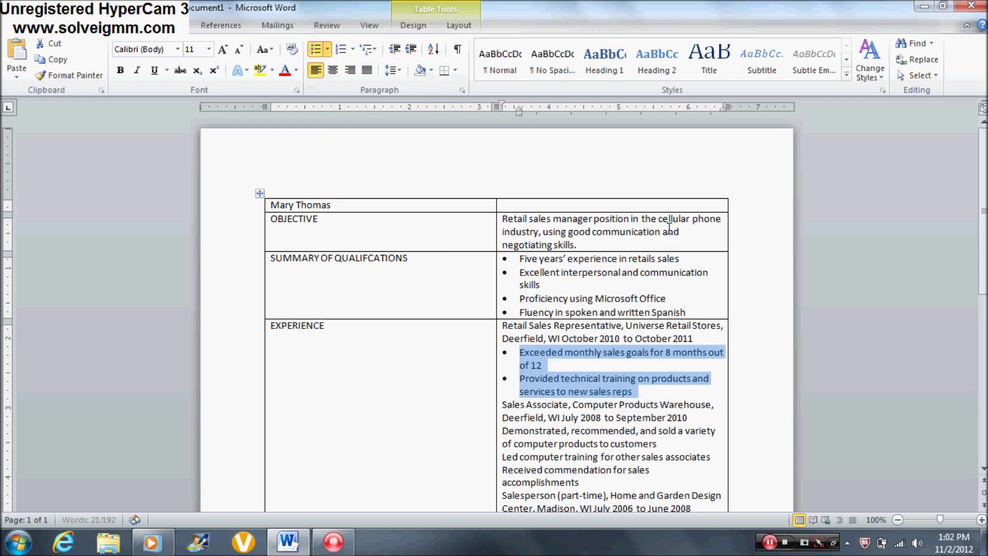
scroll(691, 308, down, 4)
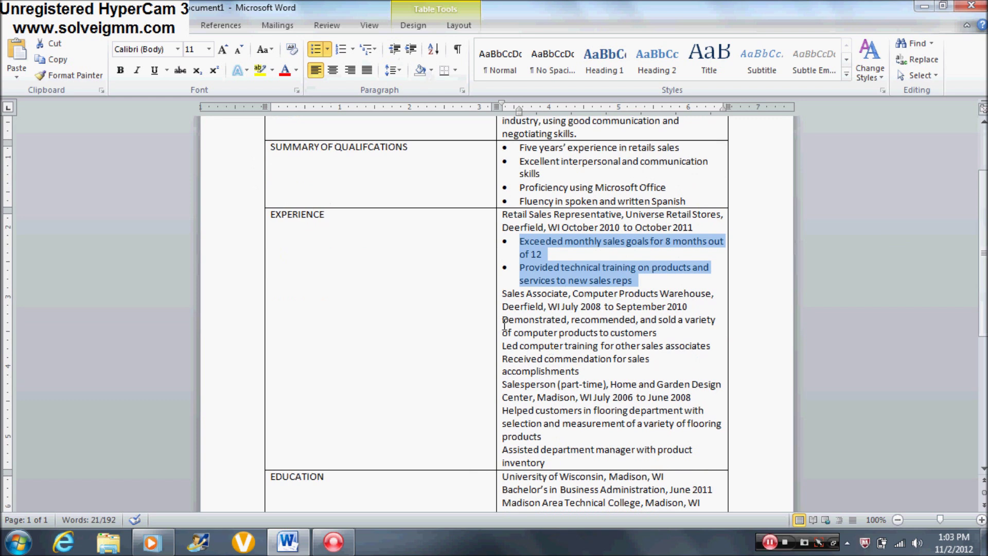
drag(503, 319, 640, 368)
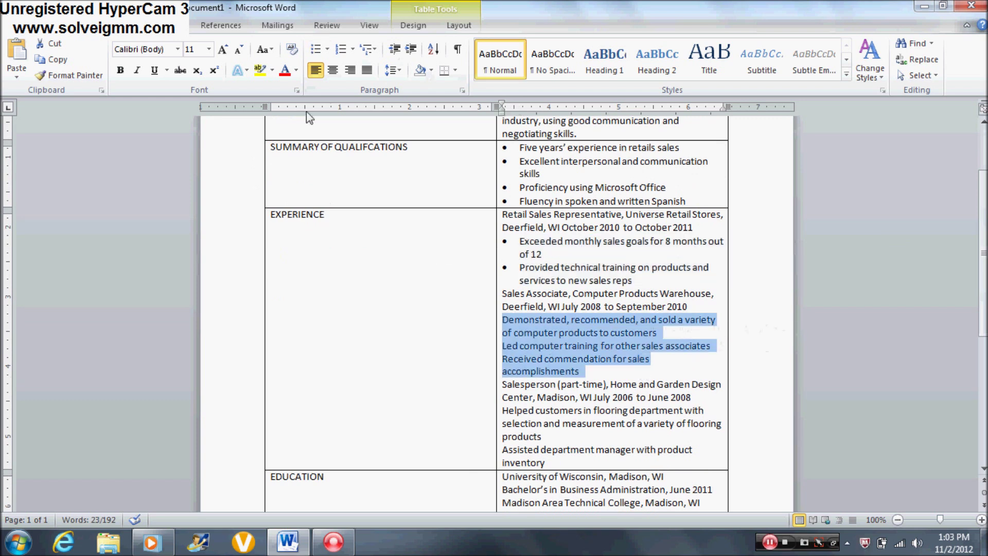
click(315, 50)
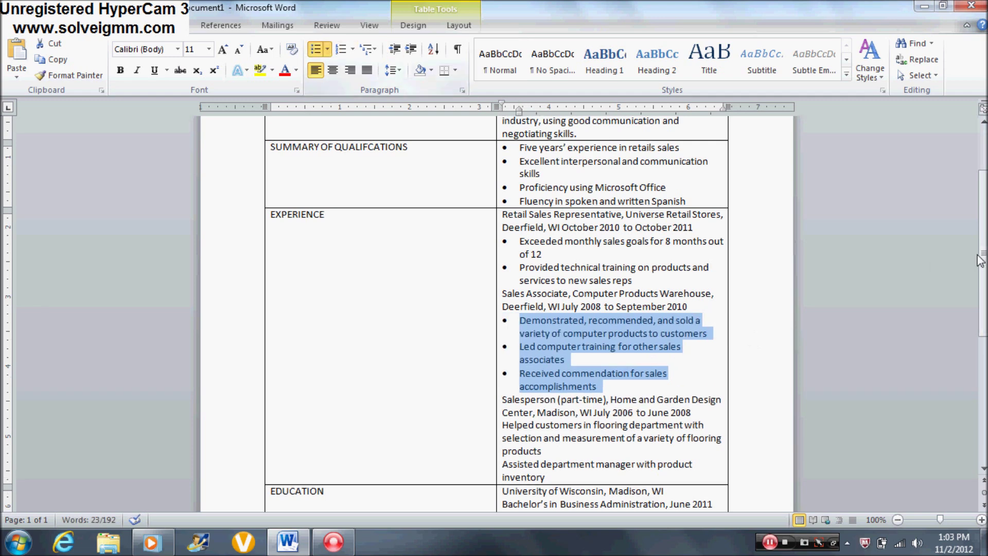
scroll(980, 261, down, 3)
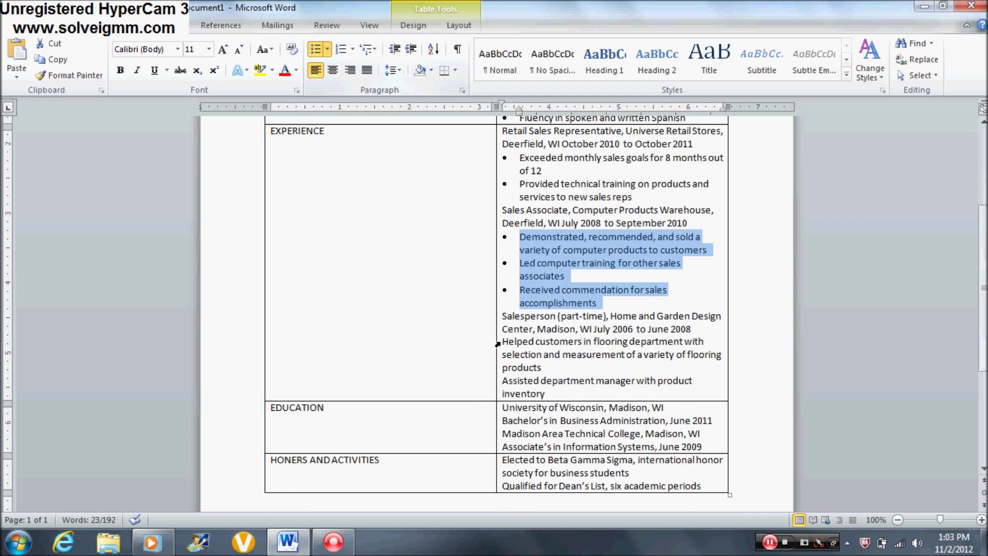
Step: Bullet the Salesperson job's two details and decrease their indent to match the other bullets
drag(507, 341, 547, 394)
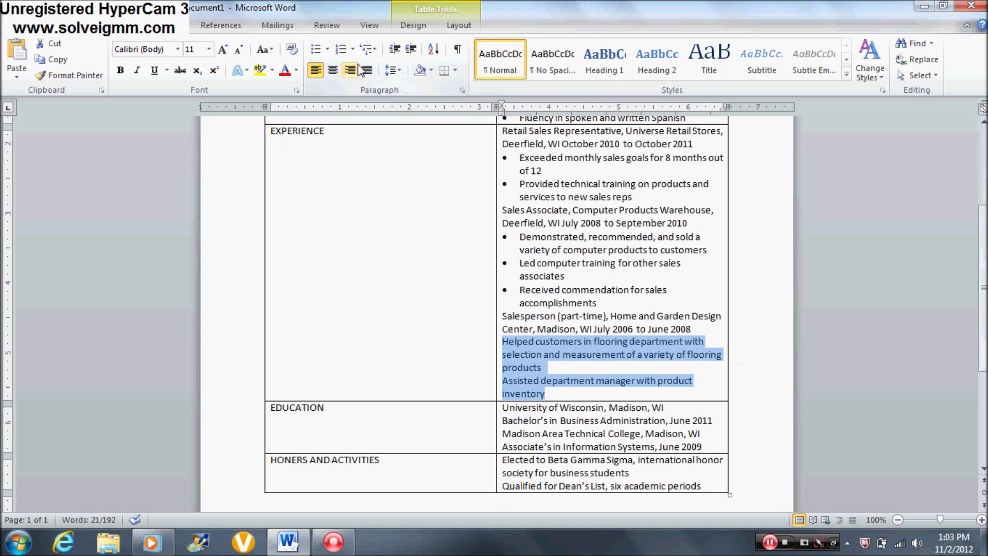
click(394, 49)
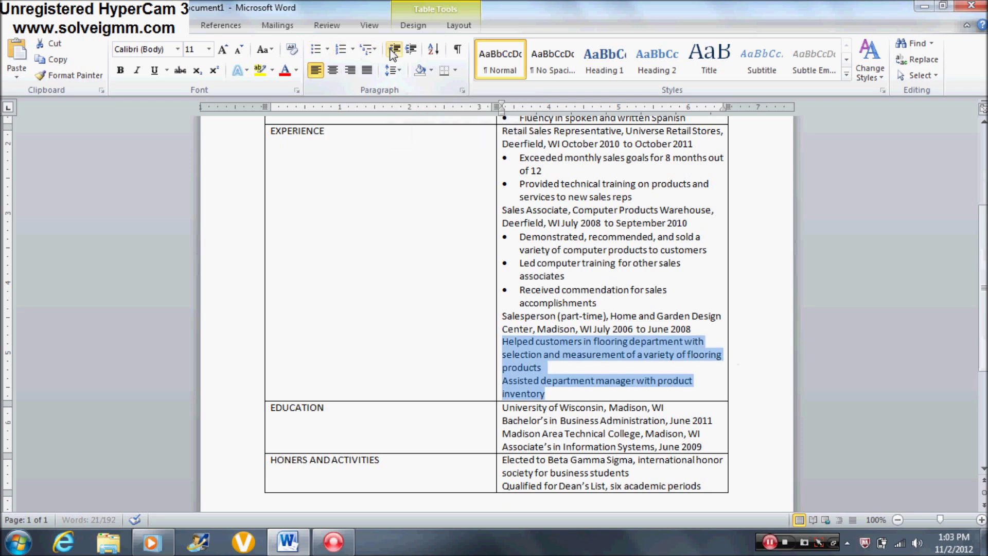
click(315, 49)
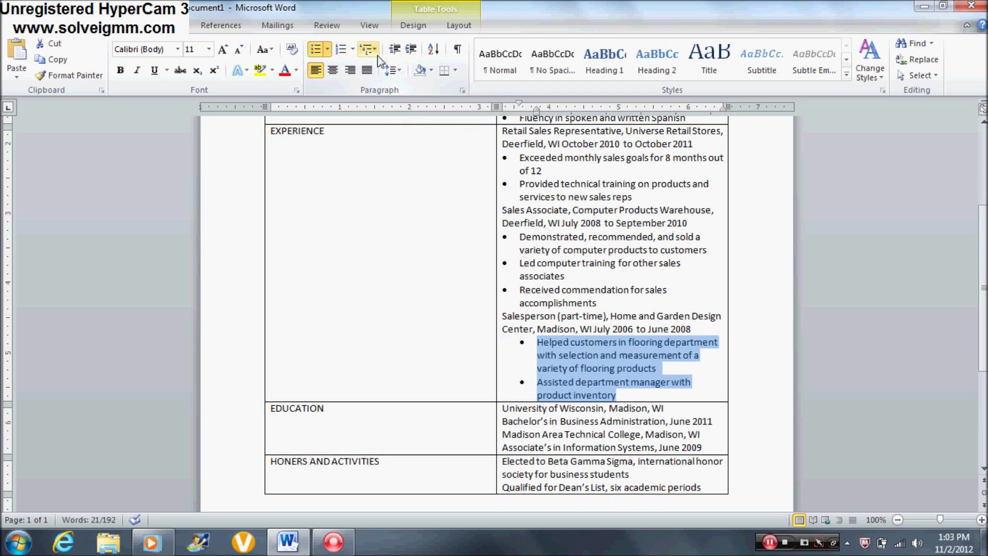
click(394, 49)
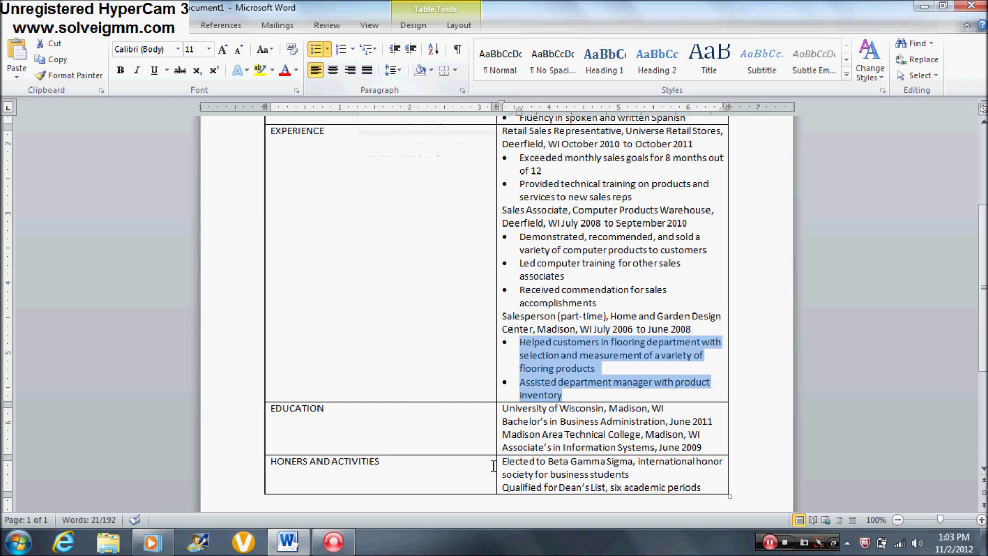
Step: Turn the HONERS AND ACTIVITIES entries into a bulleted list
drag(506, 461, 685, 484)
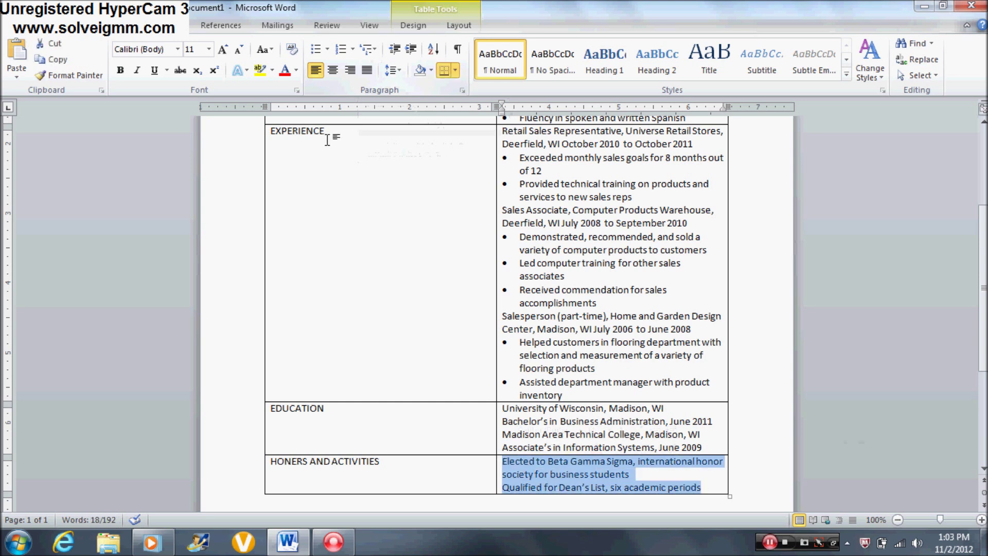
click(316, 50)
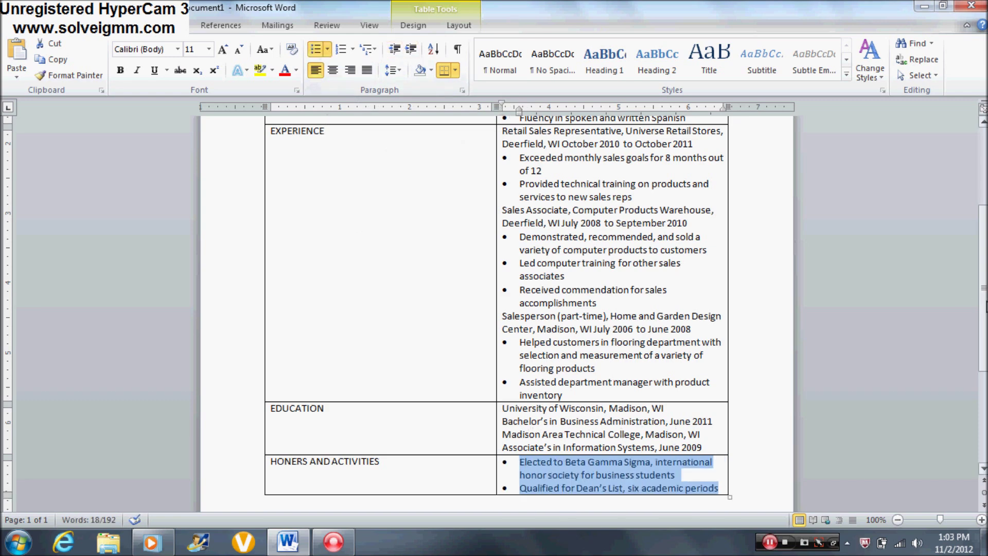
scroll(983, 288, up, 6)
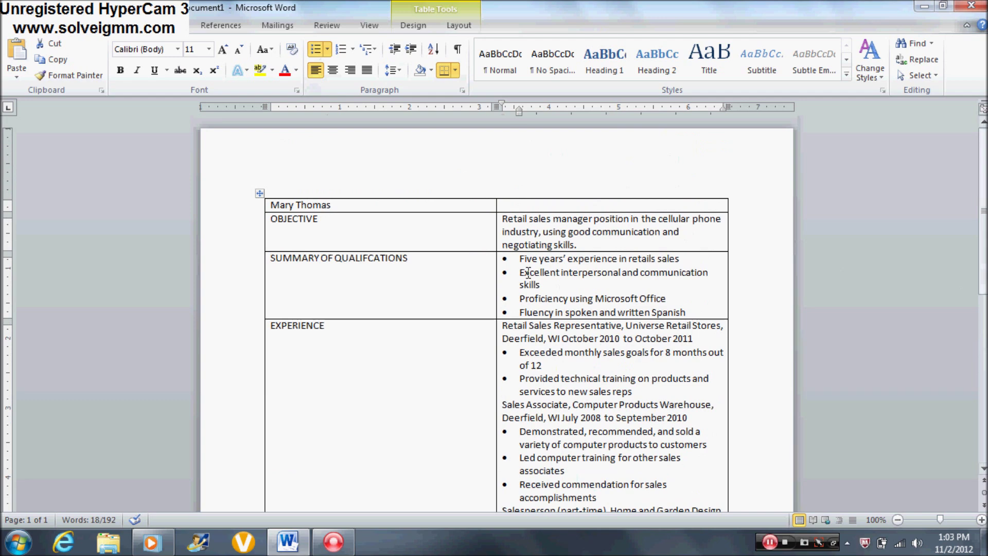
Step: Make the left-column headings from OBJECTIVE through HONERS AND ACTIVITIES bold
drag(348, 220, 314, 463)
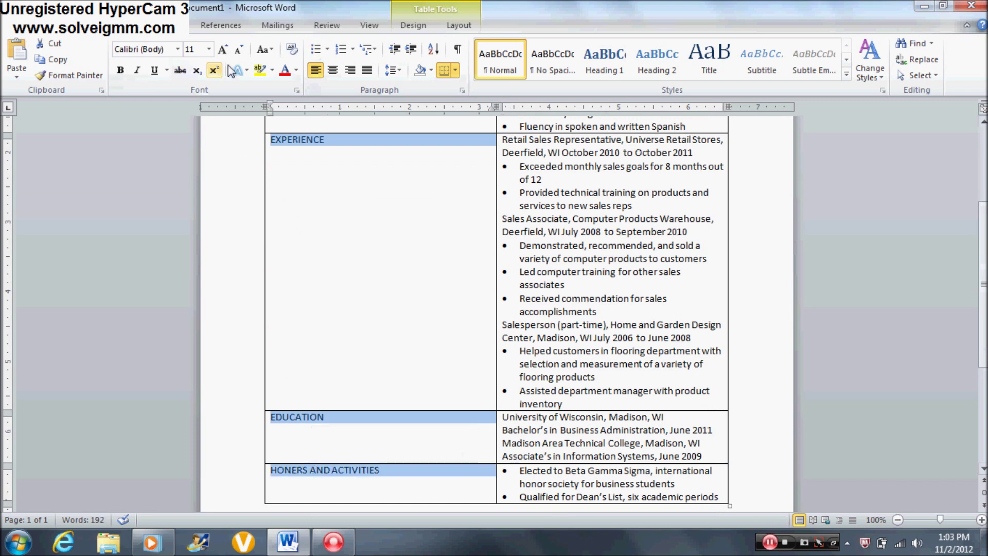
click(120, 70)
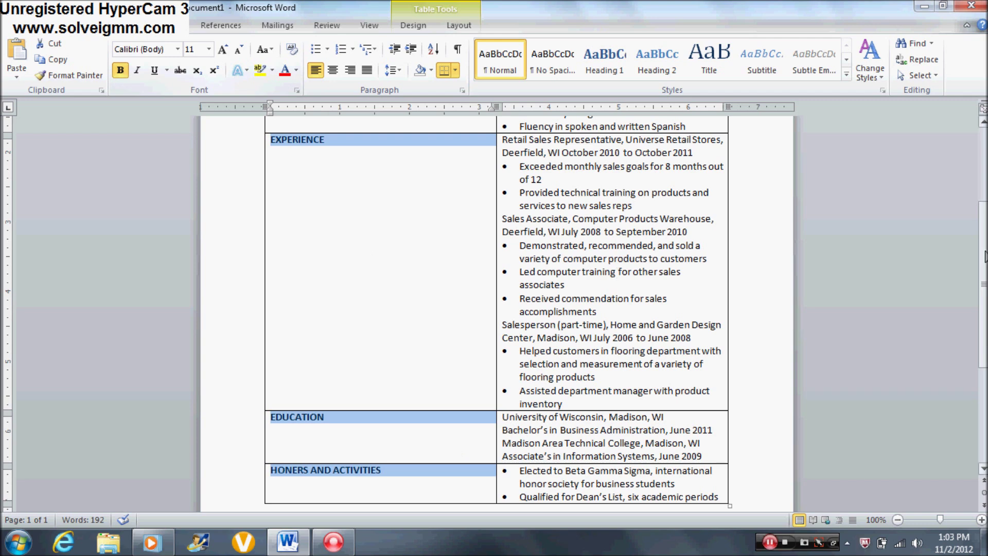
scroll(496, 321, up, 5)
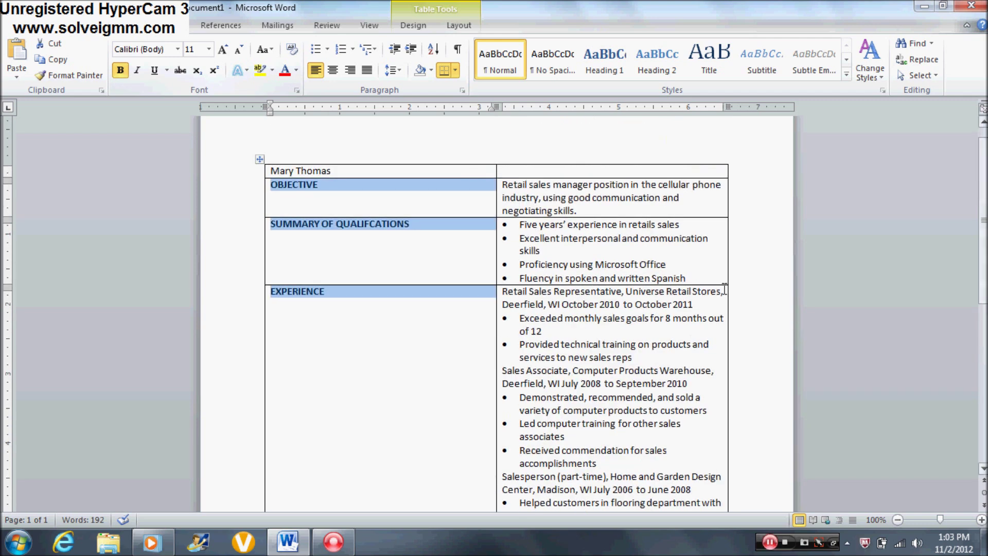
drag(500, 293, 696, 304)
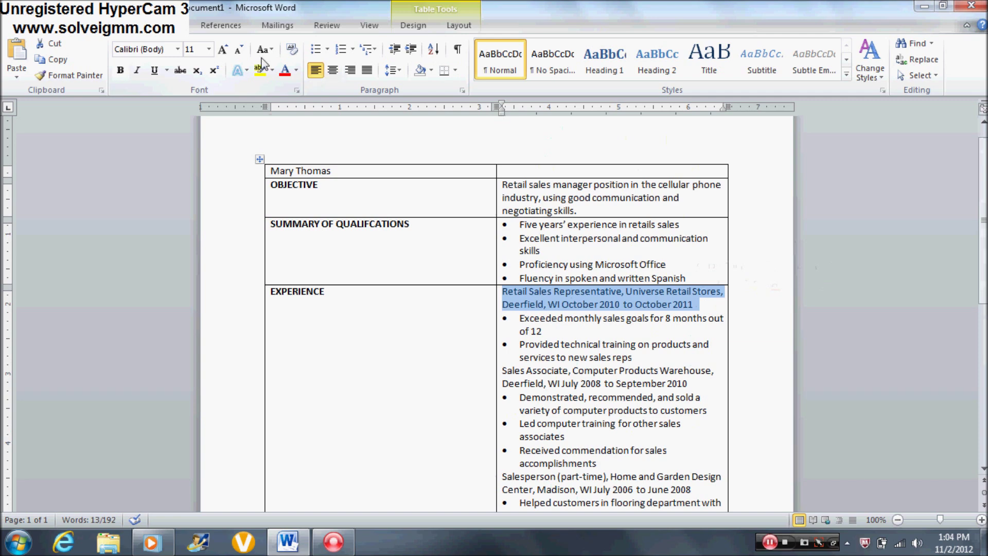
Step: Bold the three job title lines, including Sales Associate and Salesperson
click(120, 70)
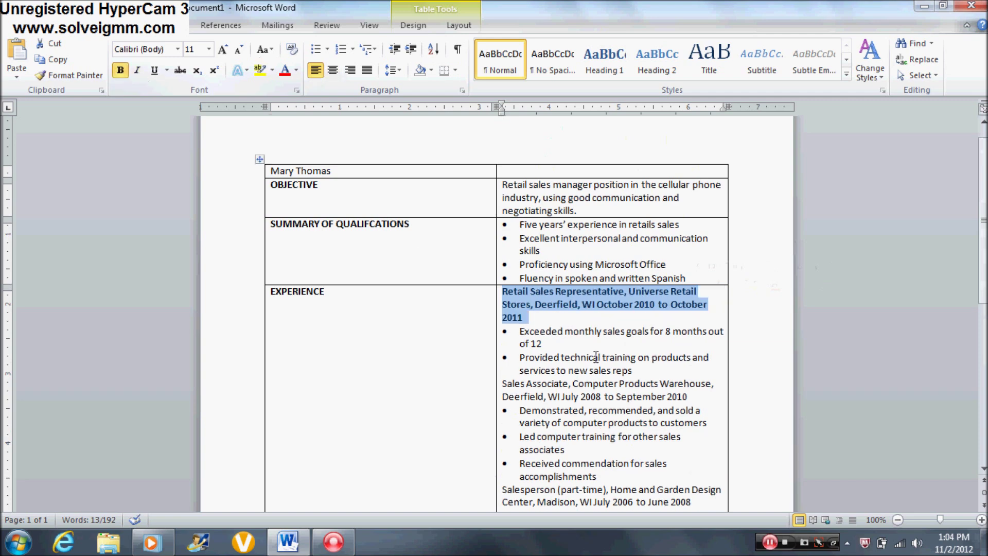
scroll(774, 287, down, 3)
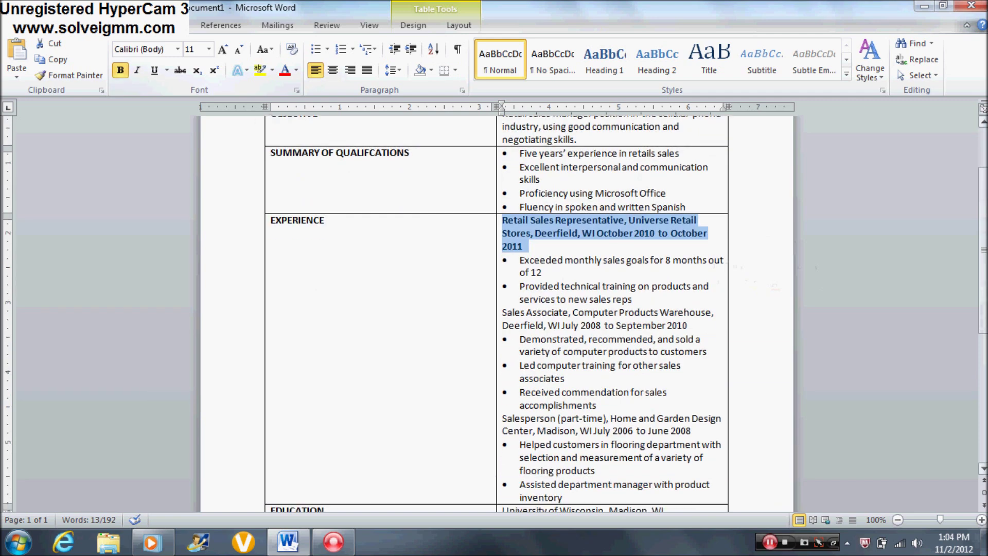
drag(698, 328, 509, 319)
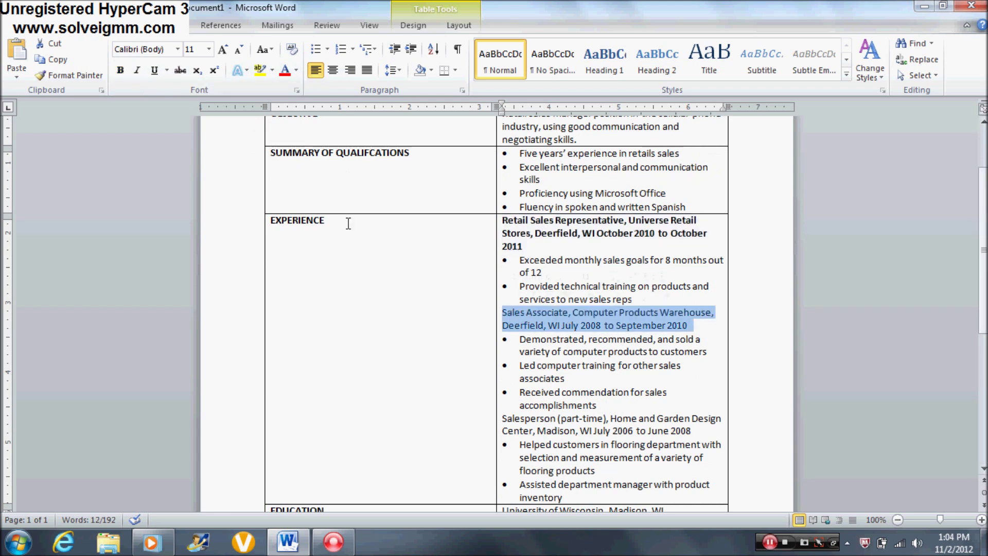
click(121, 71)
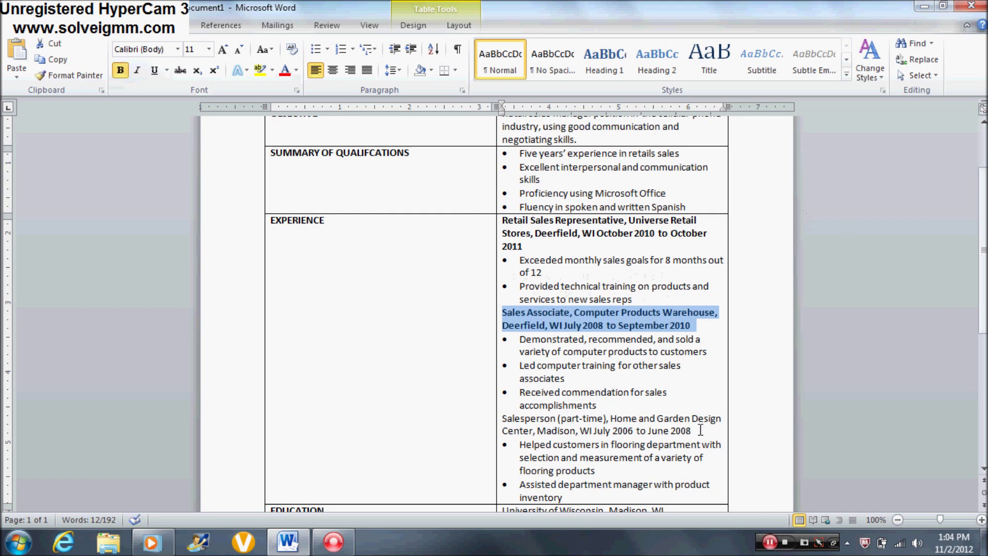
drag(700, 432, 503, 419)
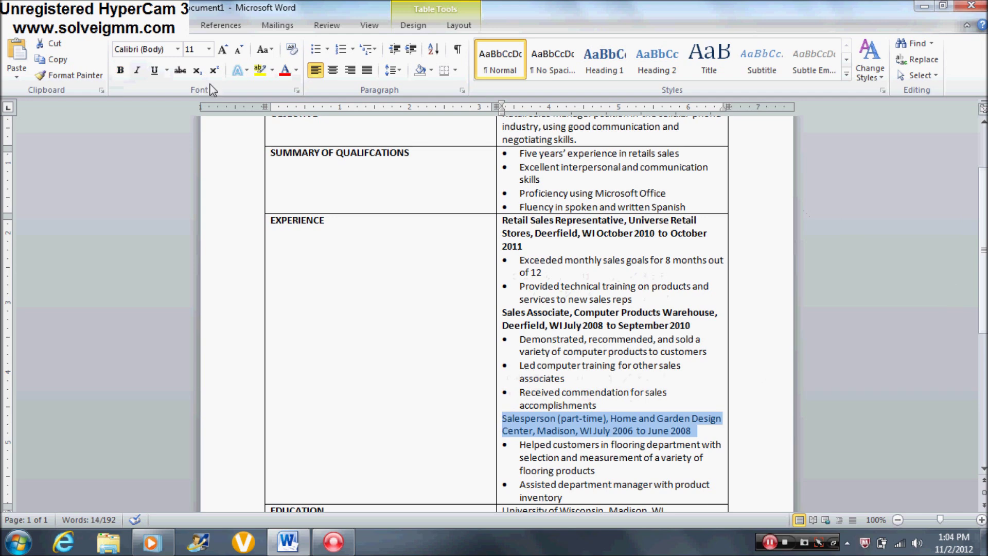
click(121, 70)
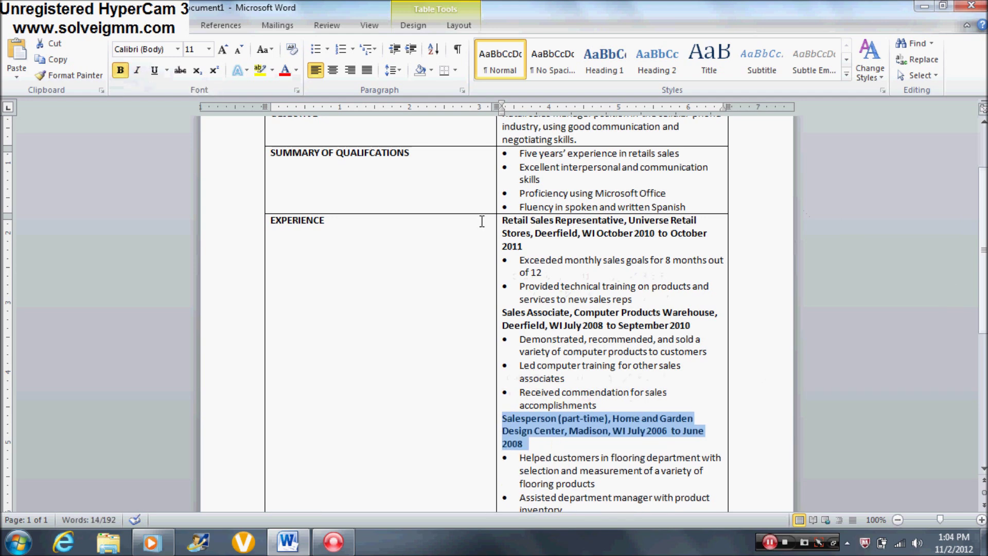
Step: Bold the University of Wisconsin and Madison Area Technical College lines
scroll(874, 323, down, 3)
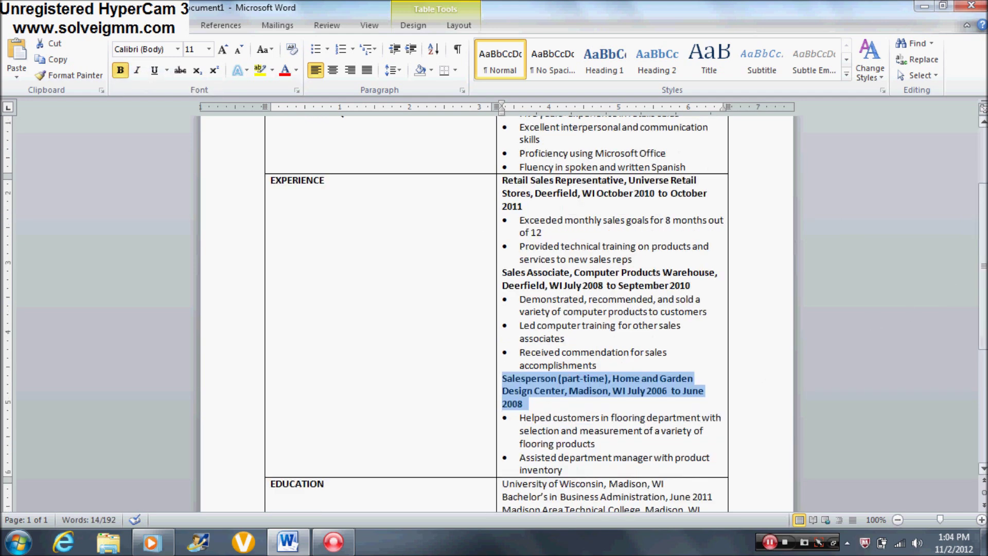
scroll(495, 314, down, 3)
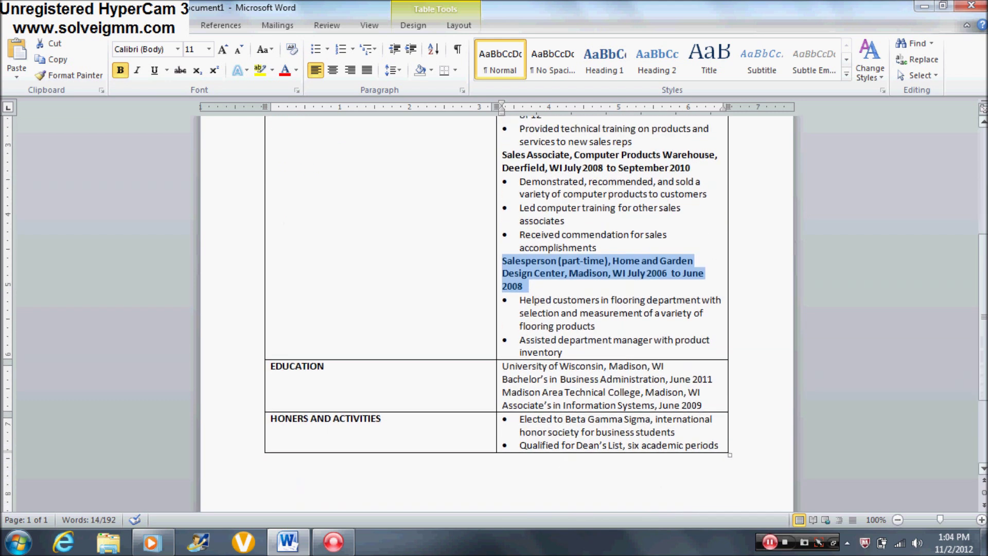
drag(670, 357, 520, 363)
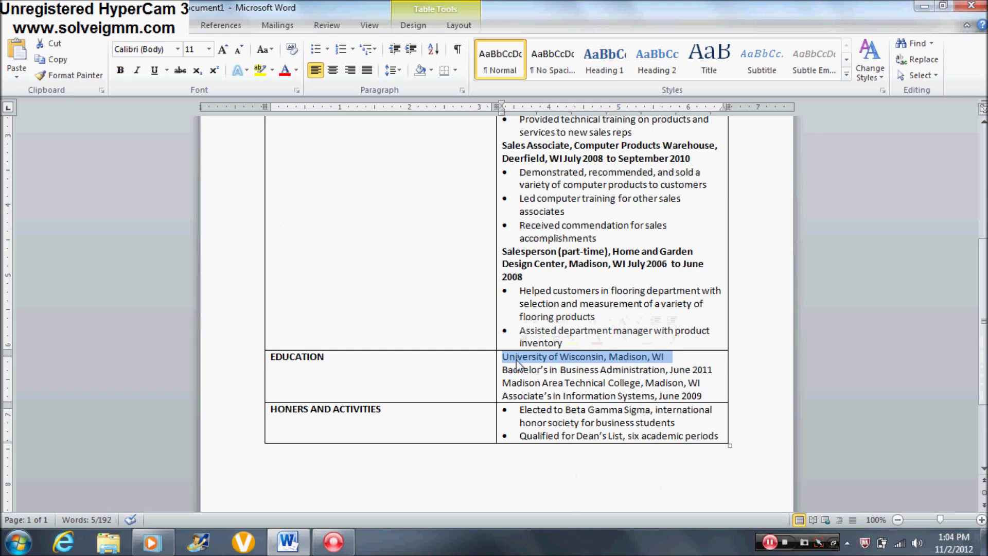
click(122, 72)
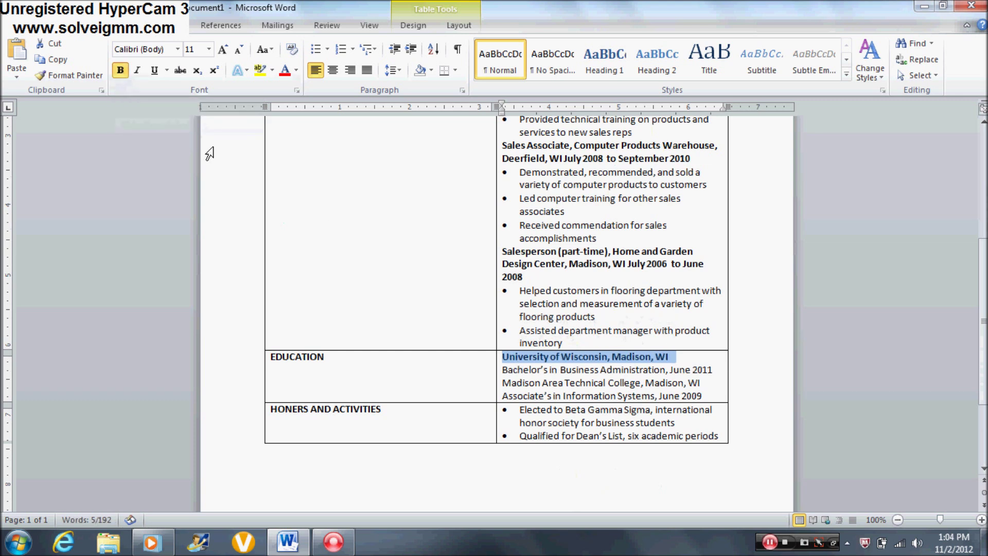
drag(710, 384, 522, 385)
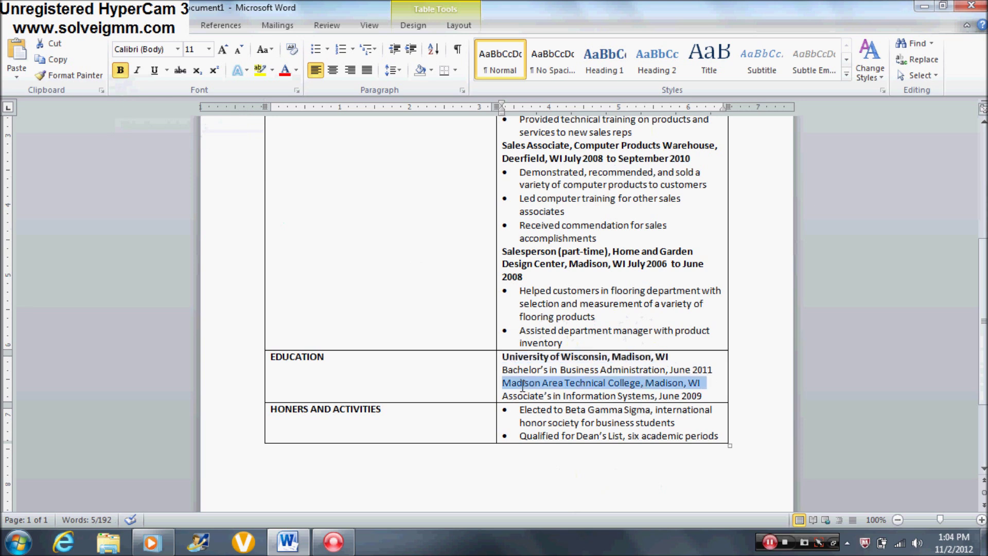
click(119, 72)
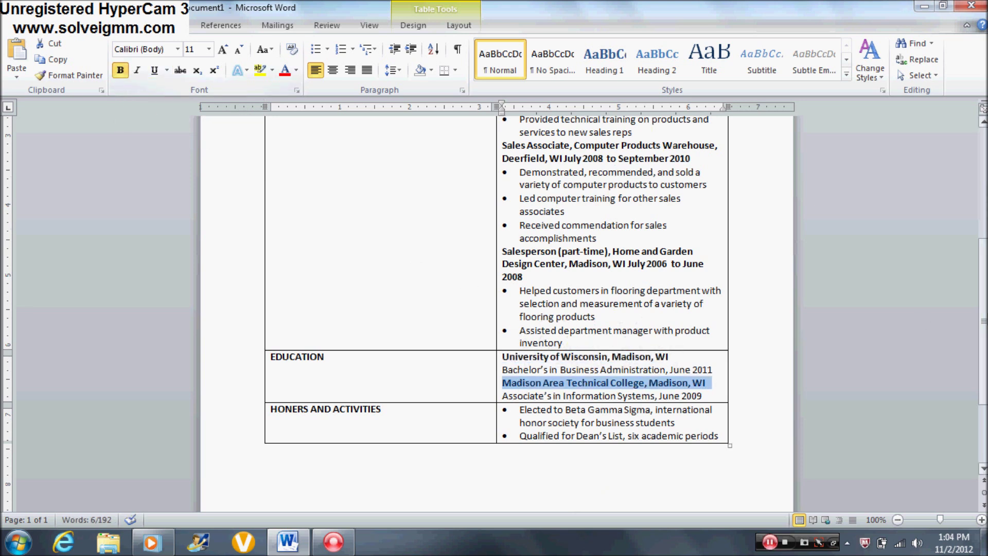
scroll(465, 290, up, 4)
scroll(528, 227, up, 4)
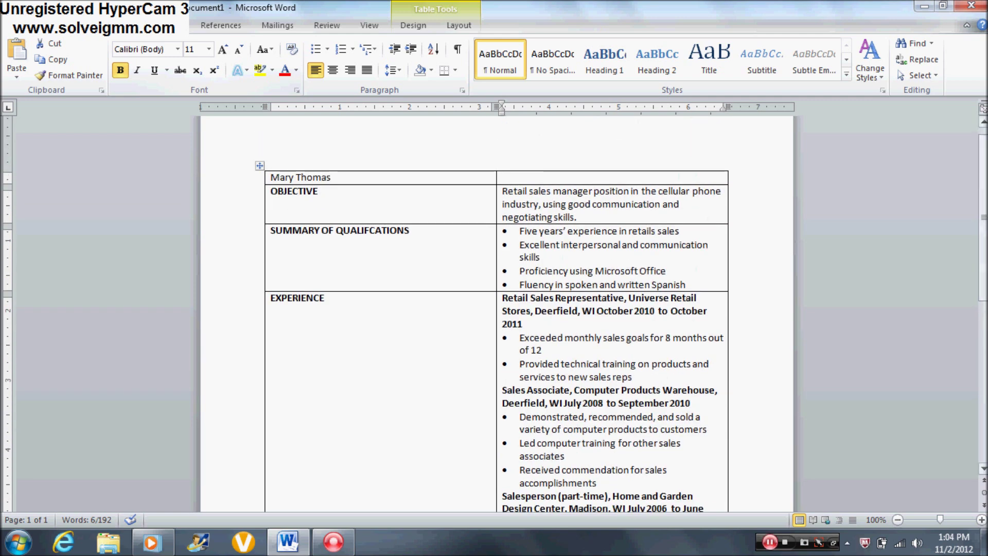
Step: Set Spacing After of the OBJECTIVE text to 12 pt in Page Layout
click(520, 216)
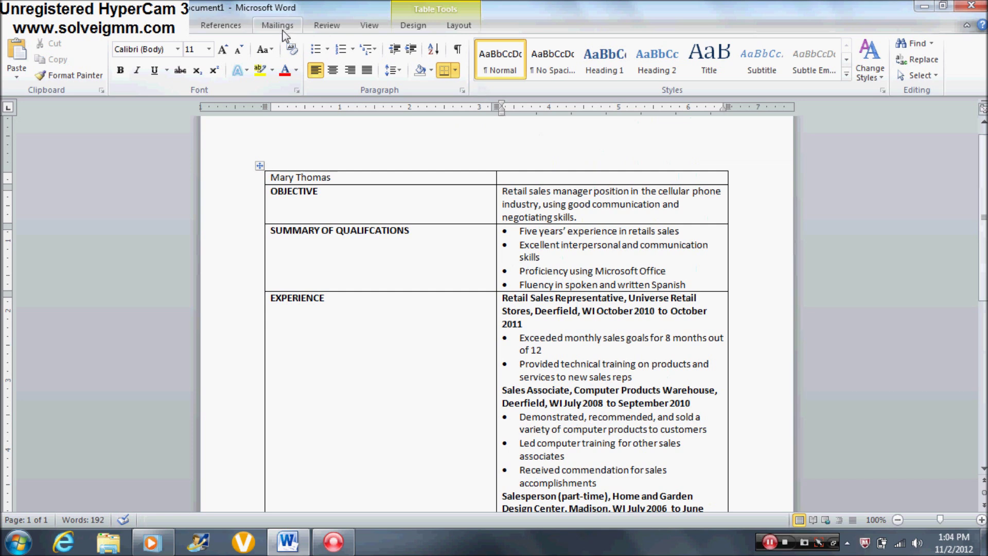
click(175, 28)
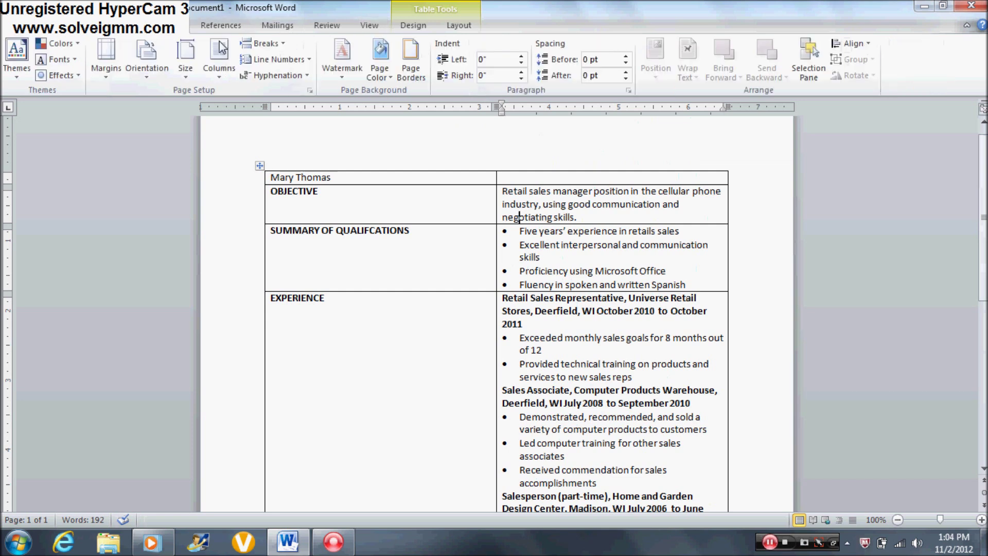
click(626, 72)
click(627, 73)
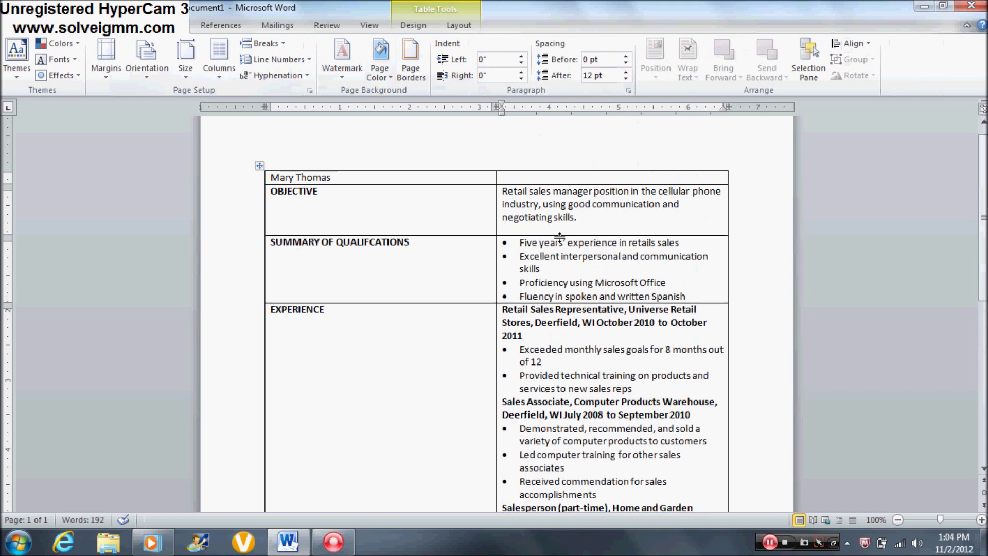
Step: Add 18 pt space after the Fluency bullet and 12 pt after the first job's last bullet
click(539, 296)
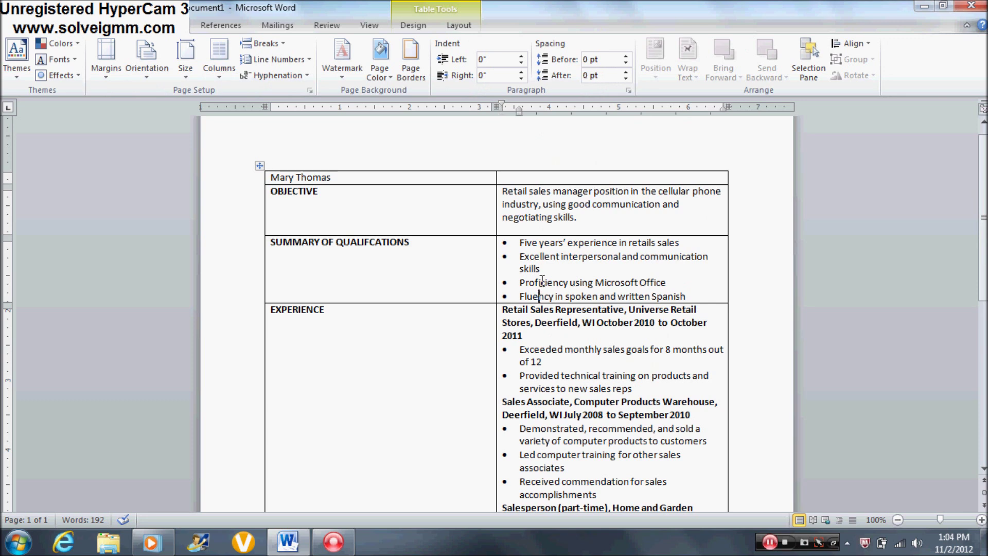
click(627, 73)
click(626, 73)
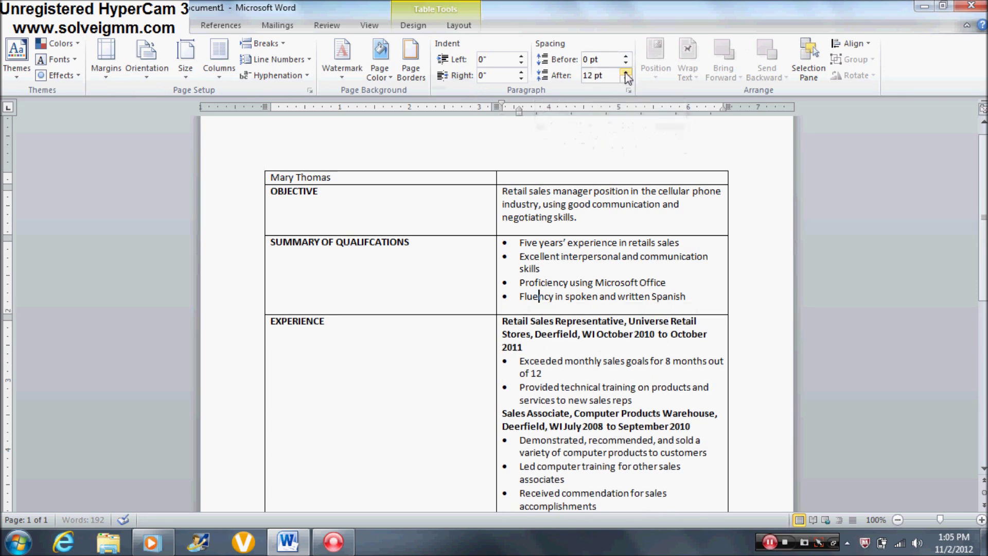
click(626, 73)
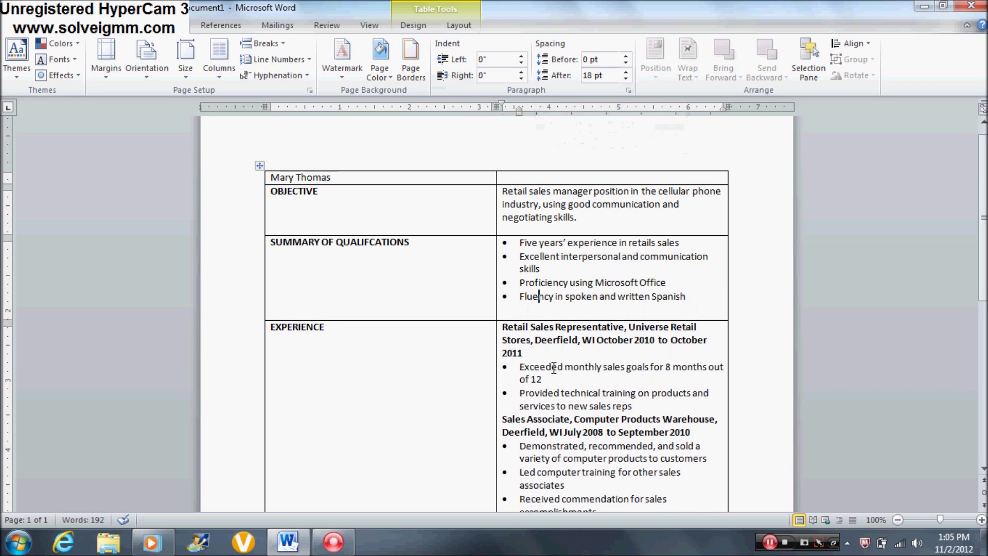
click(533, 406)
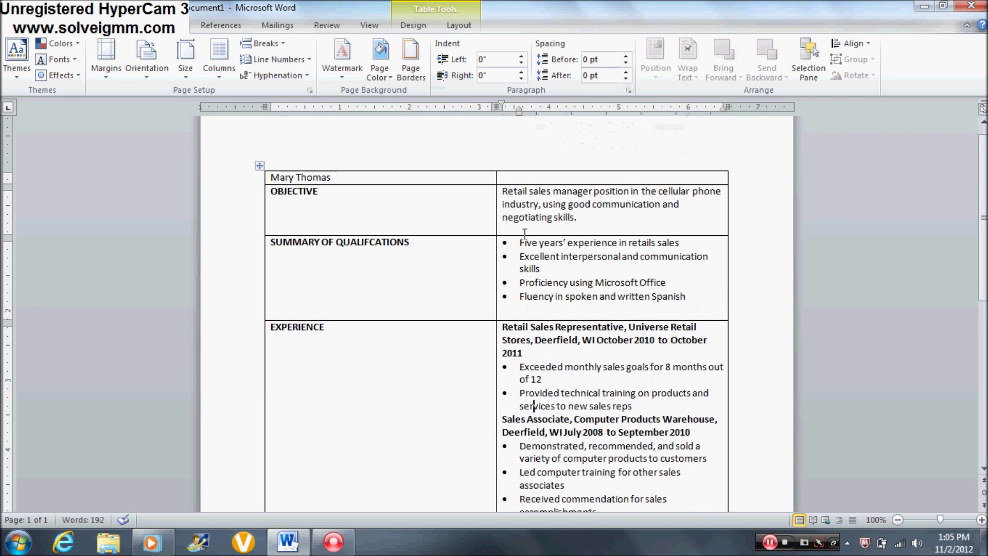
click(628, 73)
click(628, 73)
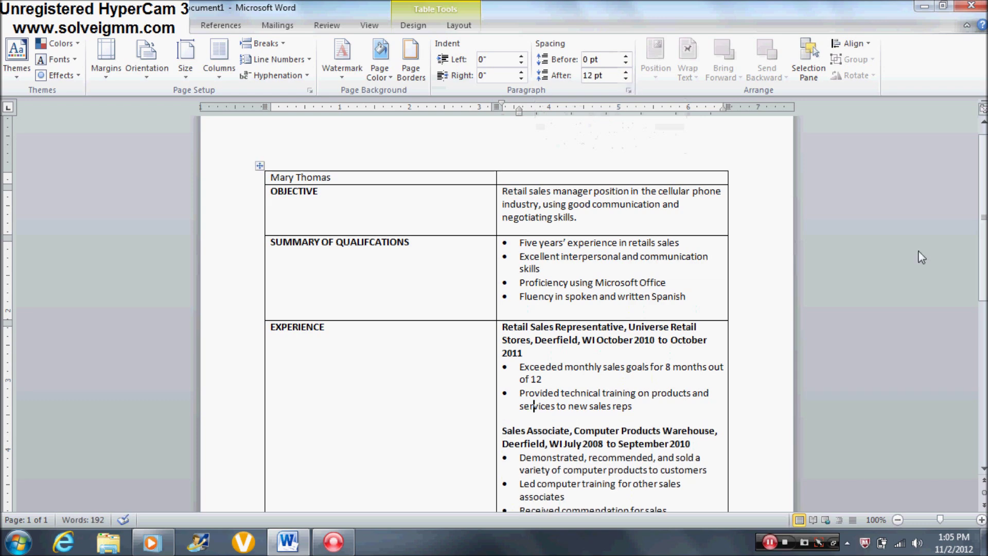
Step: Set 12 pt space after the accomplishments bullet, before the Salesperson entry
scroll(664, 371, down, 5)
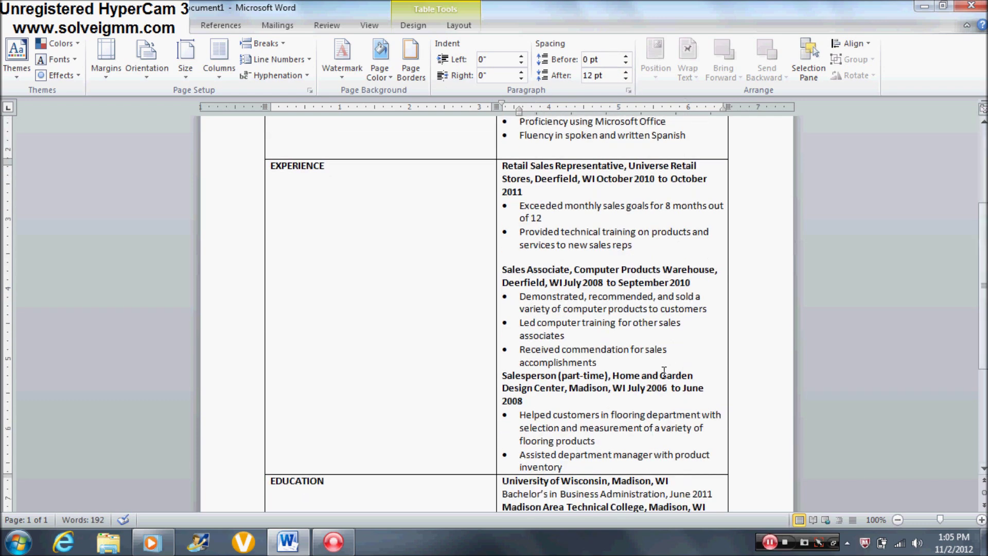
click(626, 79)
click(626, 79)
click(626, 72)
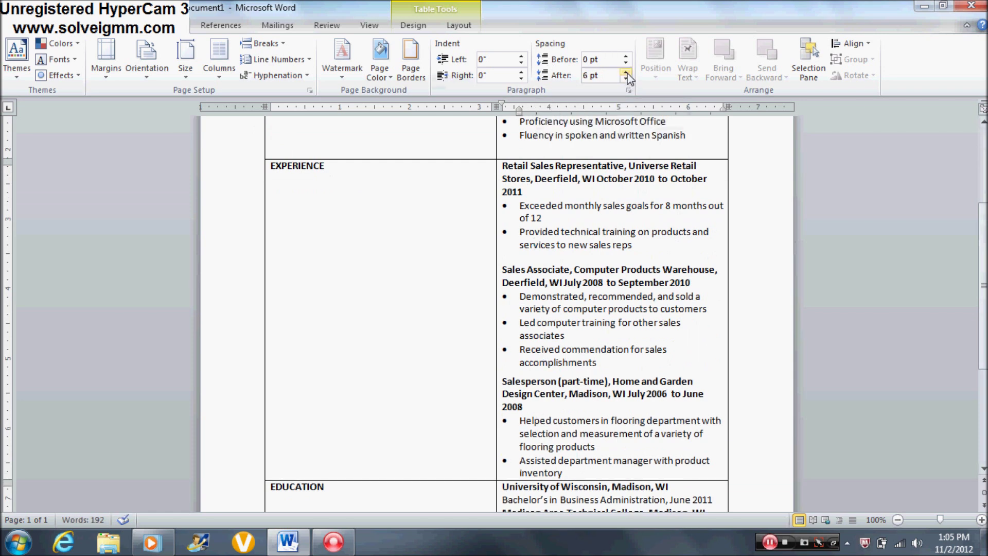
click(627, 72)
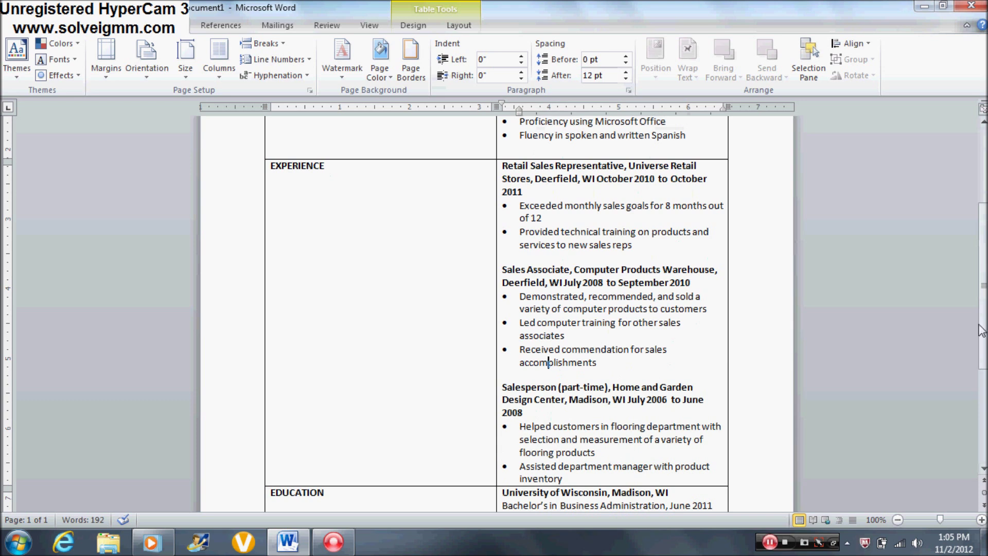
Step: Set 12 pt space after the inventory bullet, before the EDUCATION row
scroll(981, 331, down, 1)
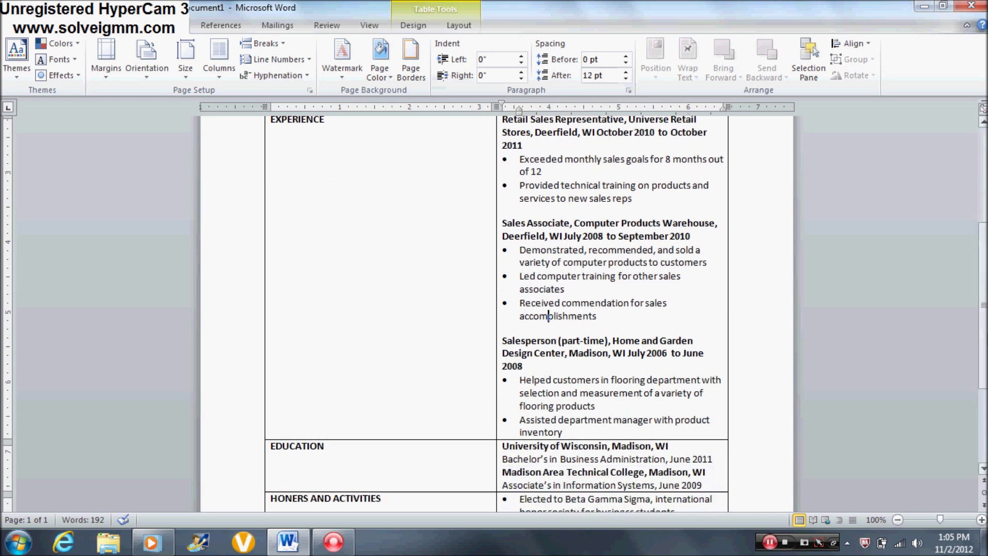
click(539, 435)
click(627, 72)
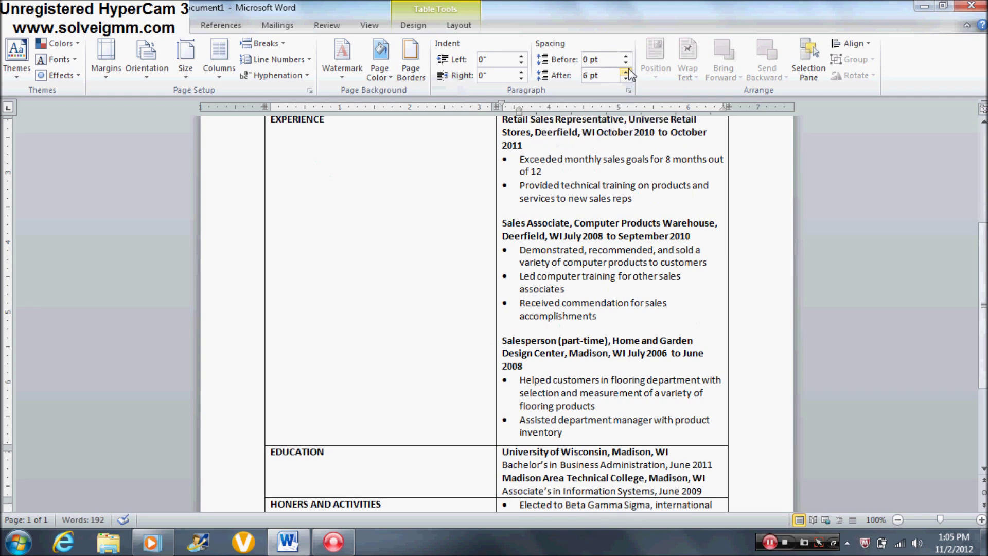
click(627, 72)
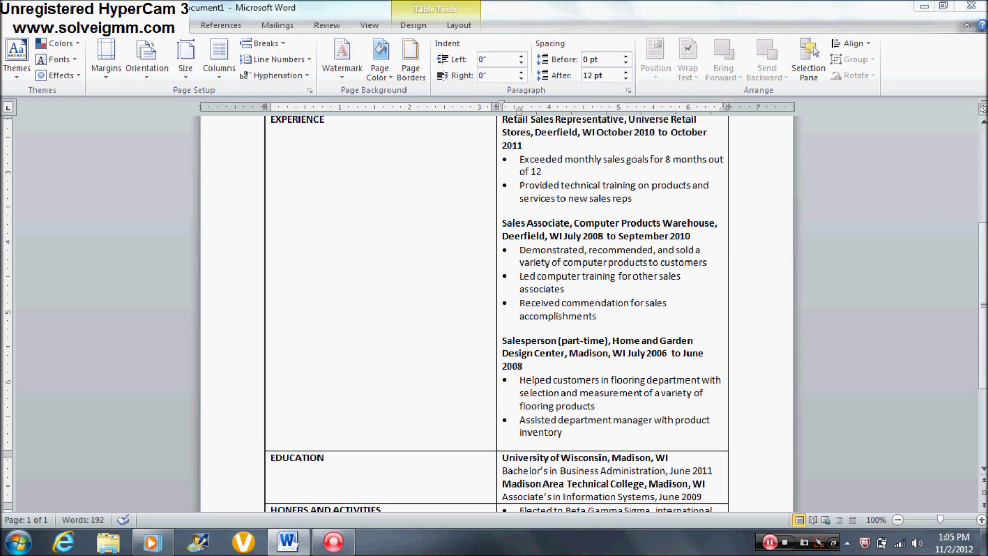
scroll(813, 47, down, 1)
scroll(559, 317, down, 4)
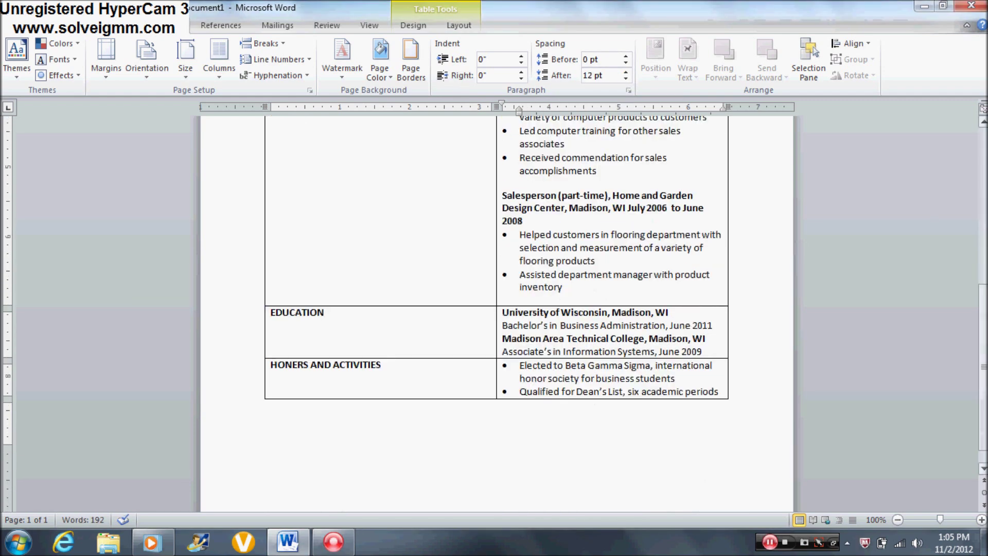
click(529, 325)
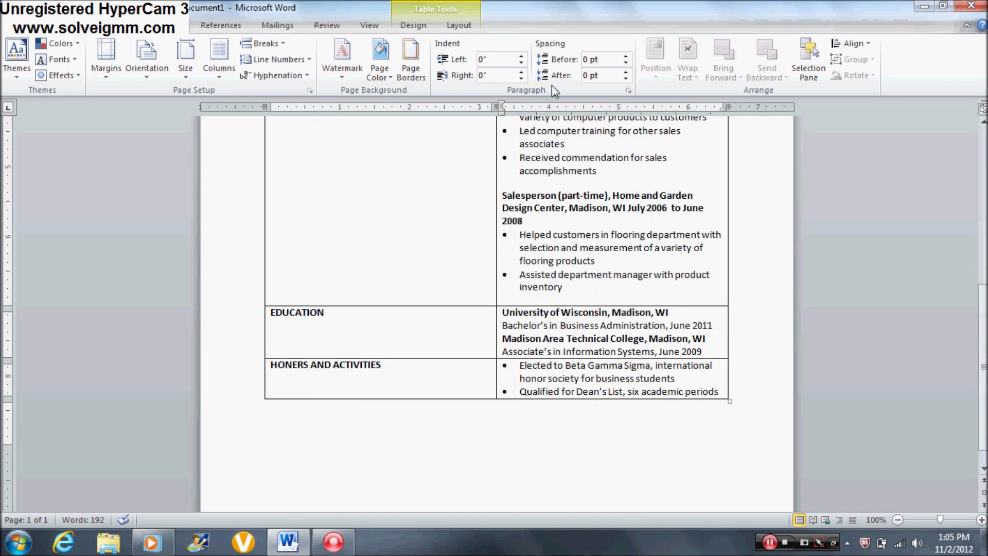
Step: Give the Bachelor's line and the Associate's line 12 pt Spacing After each
click(626, 72)
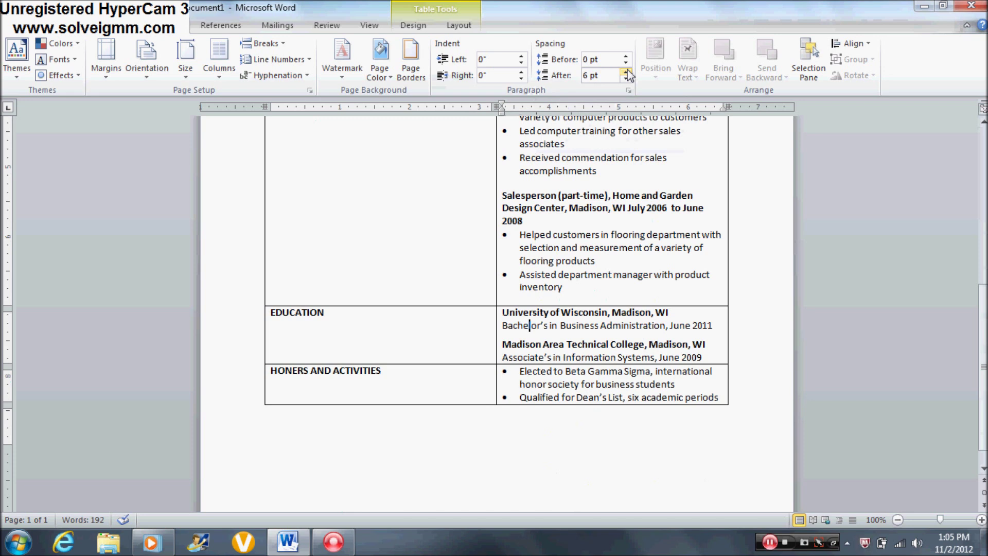
click(626, 72)
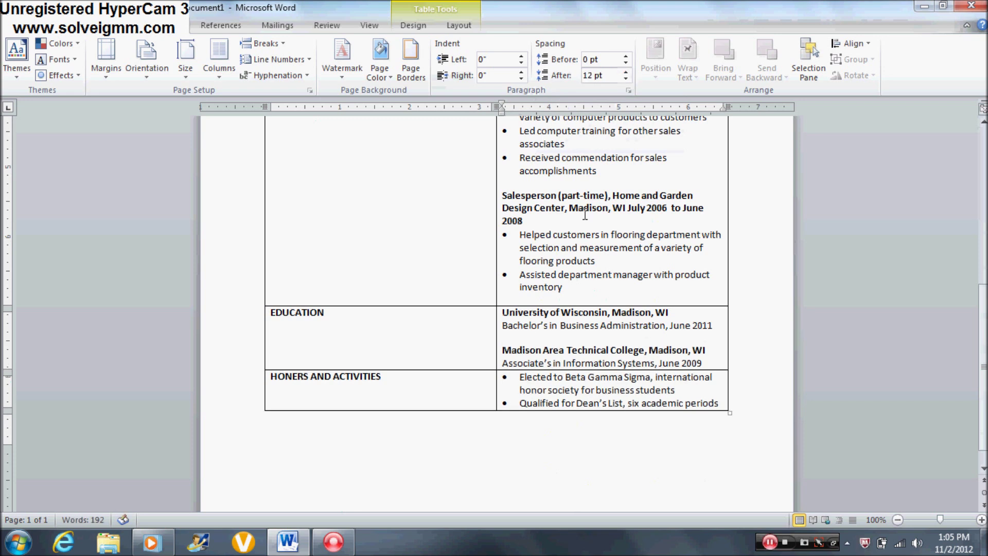
click(514, 364)
click(626, 73)
click(625, 73)
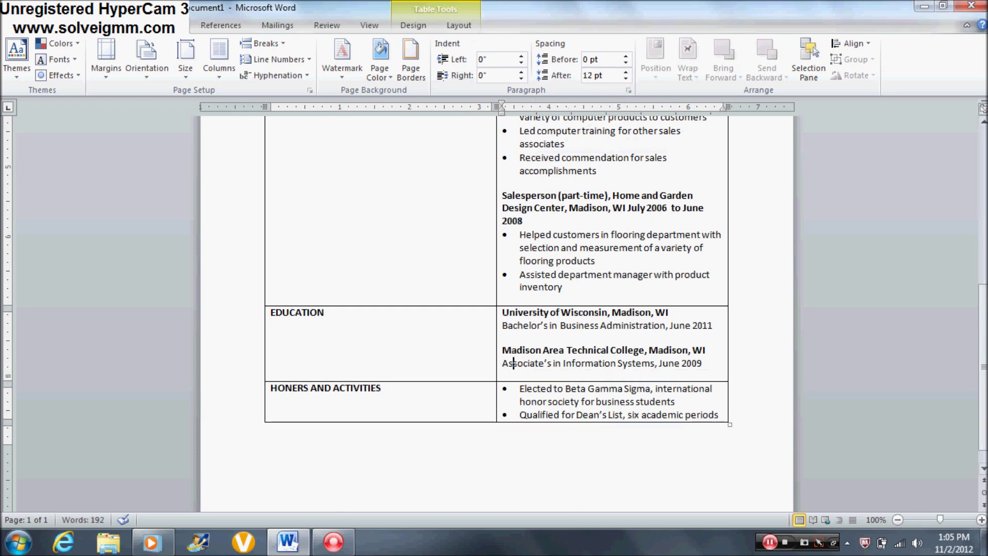
mouse_move(985, 341)
mouse_down()
mouse_move(985, 319)
mouse_move(985, 332)
mouse_up()
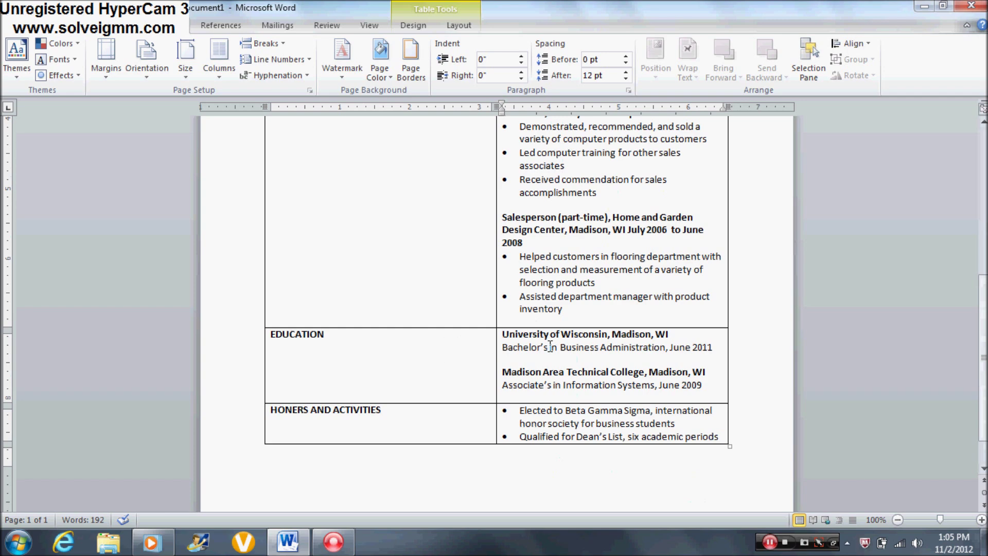
scroll(687, 325, up, 2)
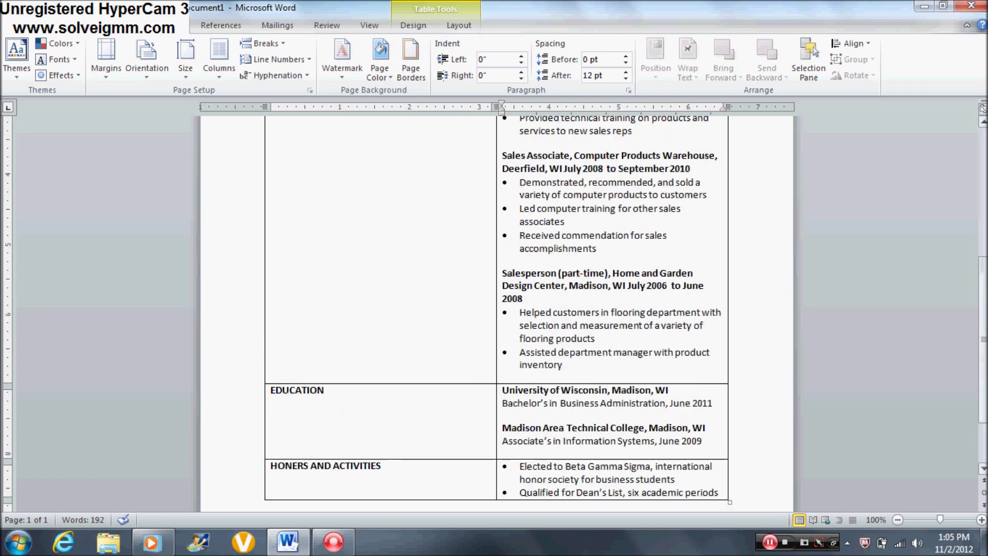
scroll(494, 314, up, 10)
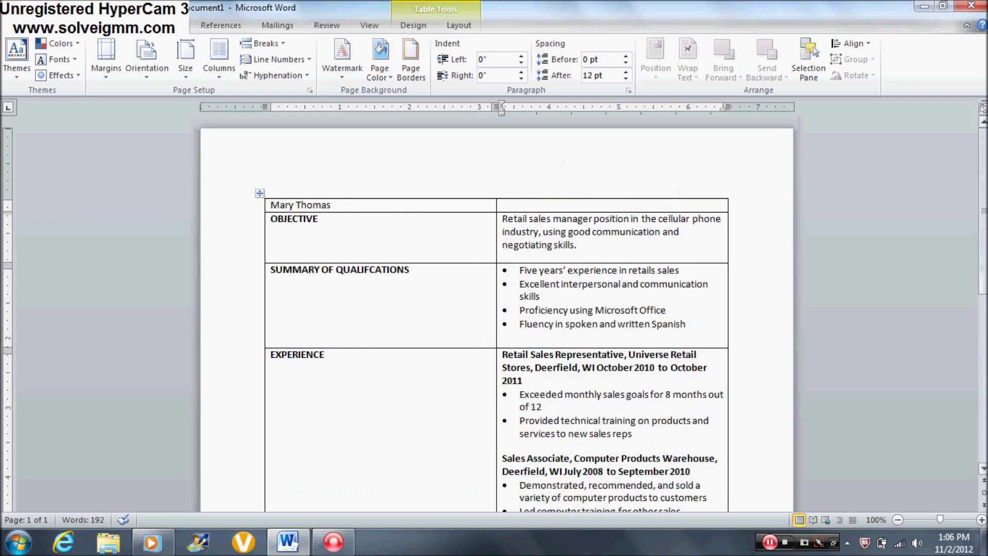
scroll(494, 314, down, 6)
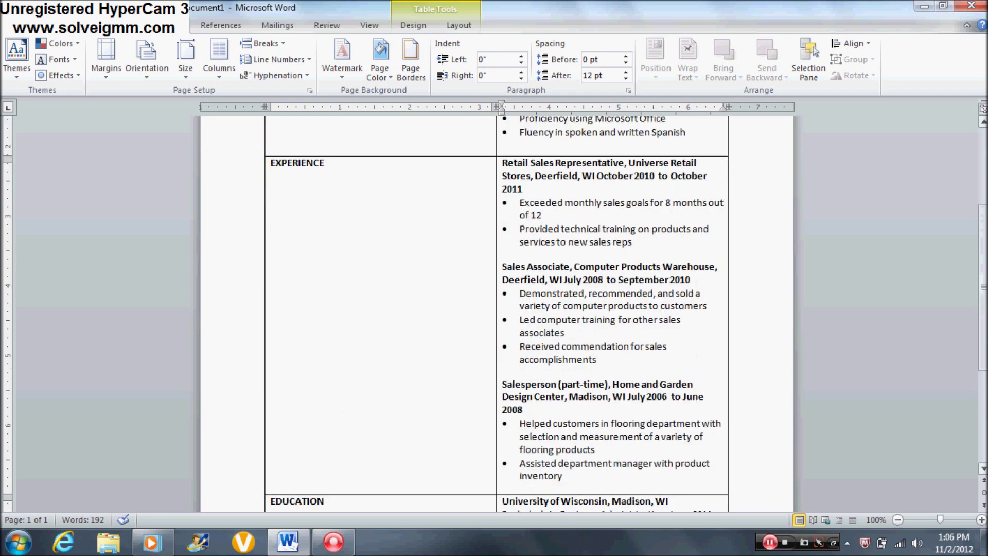
scroll(494, 314, up, 4)
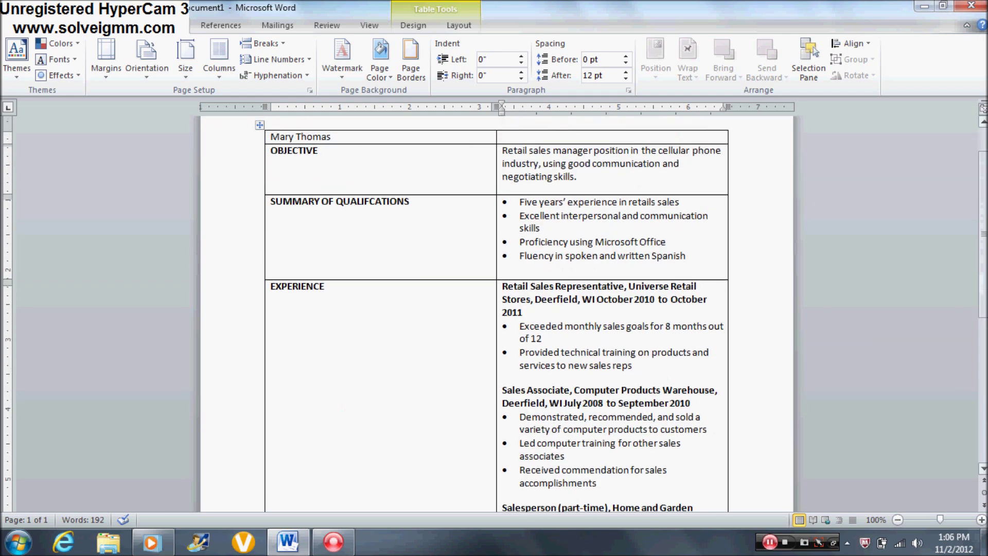
scroll(494, 314, down, 3)
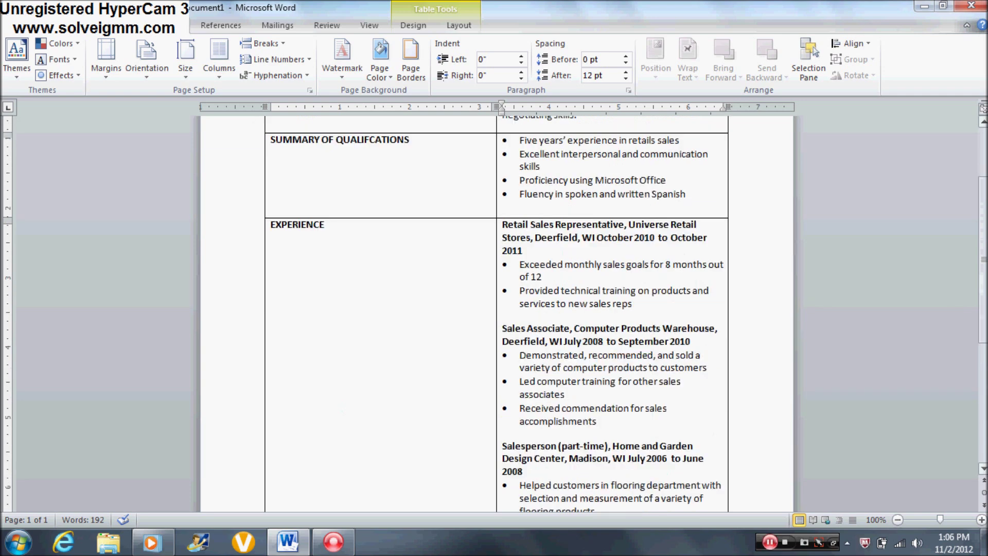
scroll(494, 314, up, 5)
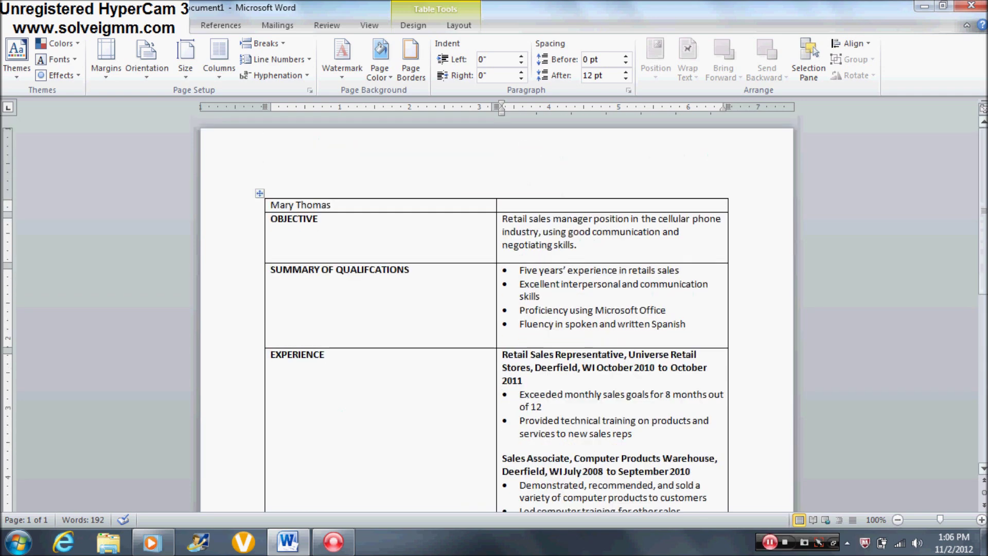